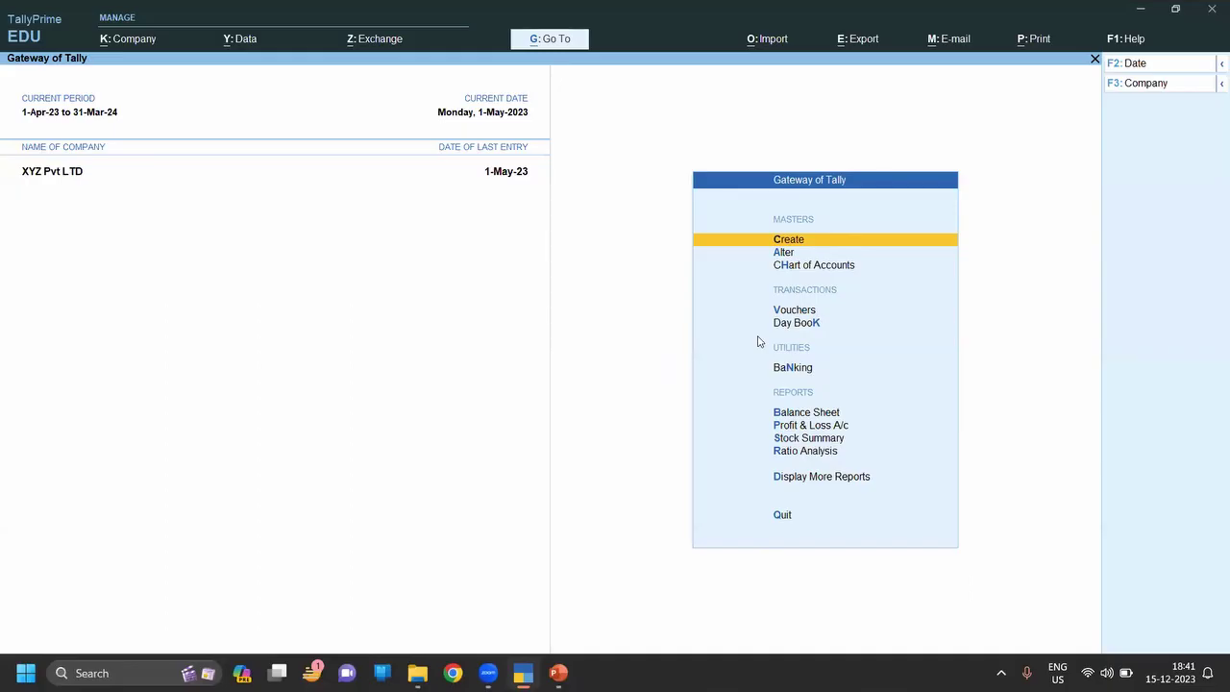
# Start a new voucher and choose the inactive Sales Order voucher type from Other Vouchers.
pyautogui.press('v')
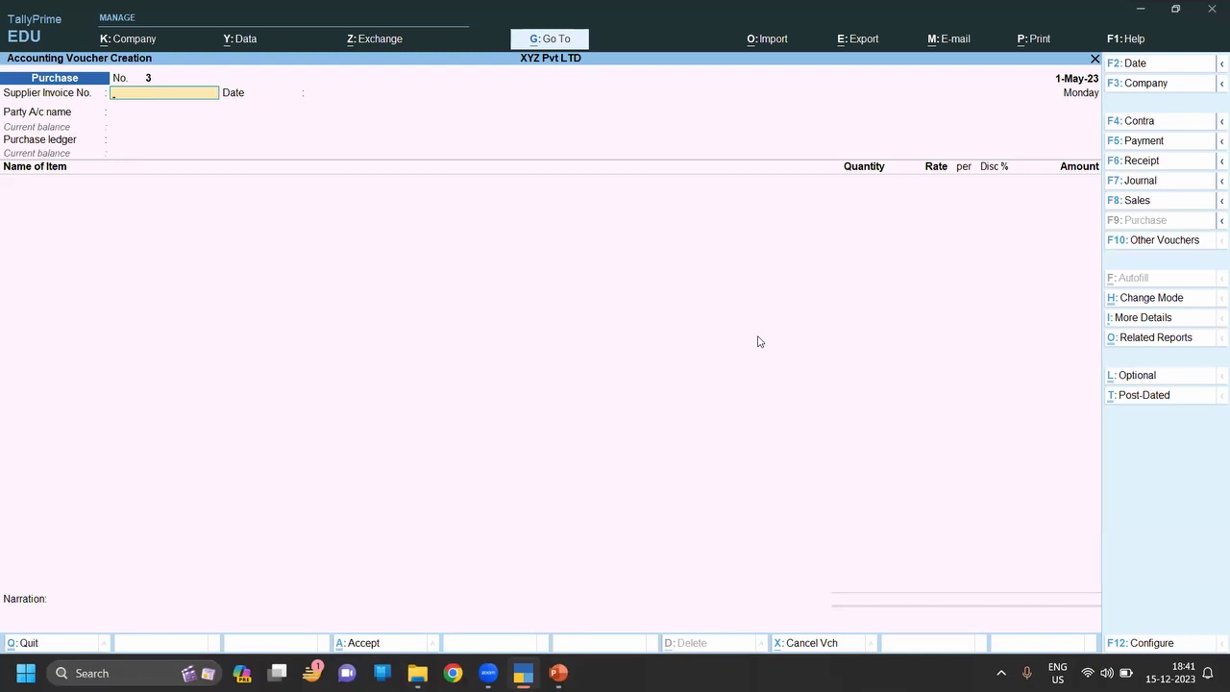
pyautogui.press('F10')
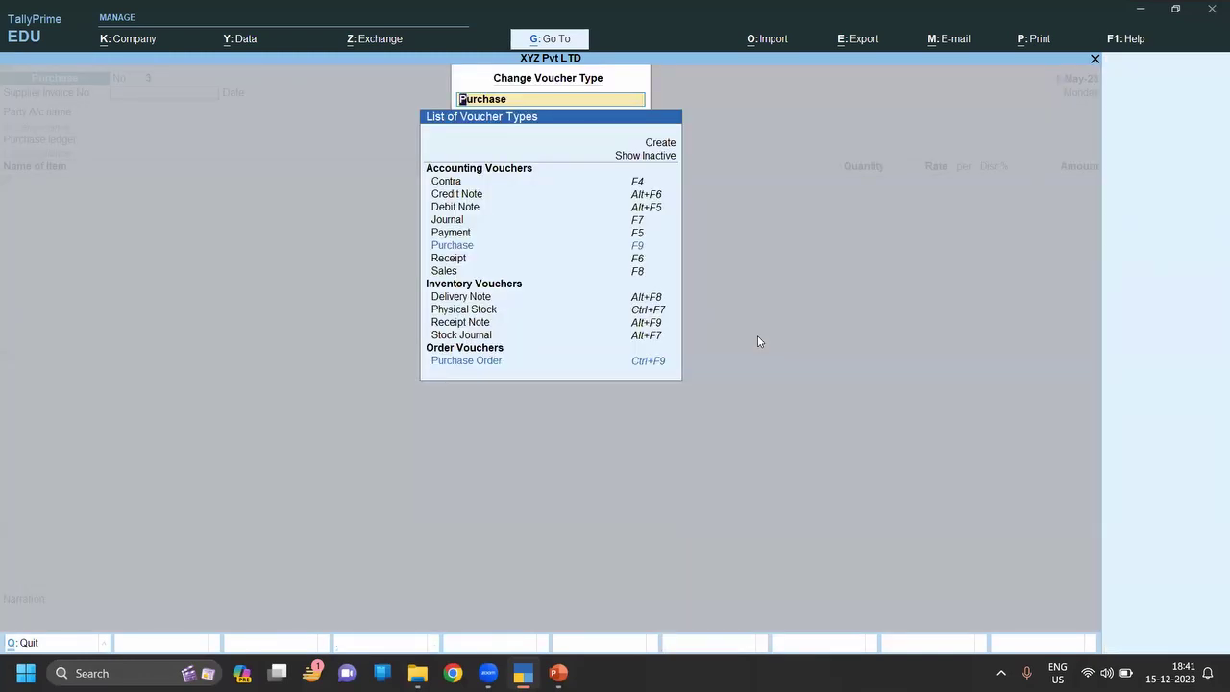
pyautogui.press('Up')
pyautogui.press('Up')
pyautogui.press('Up')
pyautogui.press('Up')
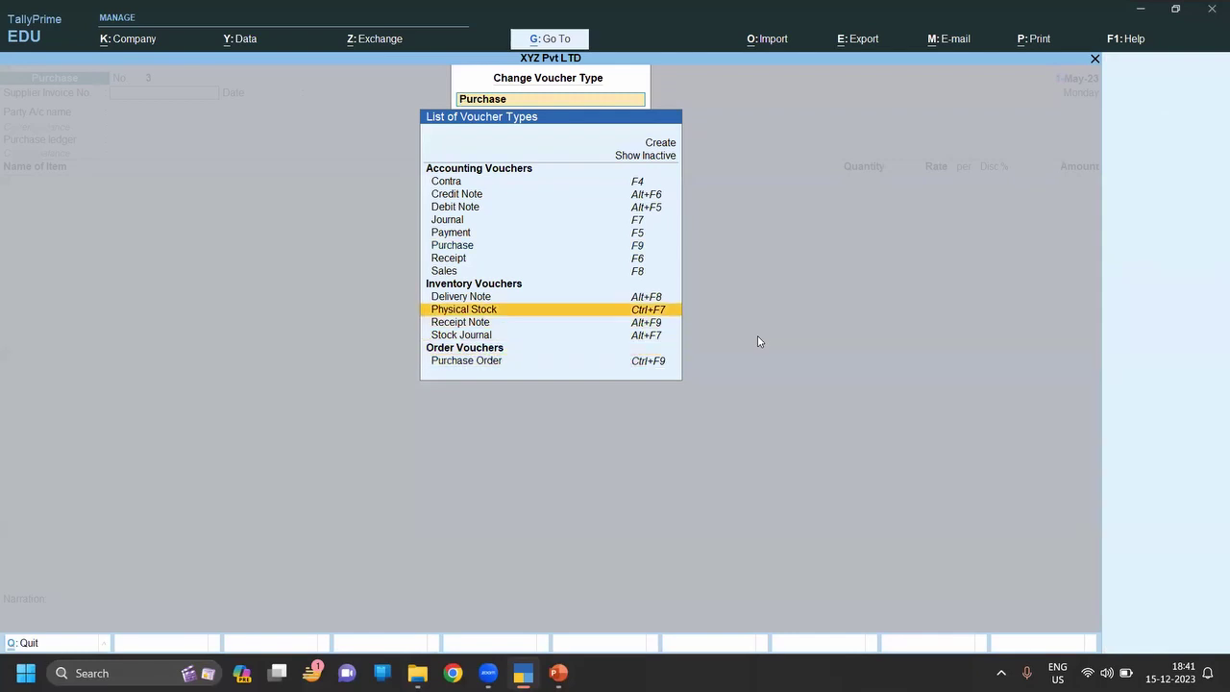
pyautogui.press('Up')
pyautogui.press('Up')
pyautogui.press('Up')
pyautogui.press('Up')
pyautogui.press('Up')
pyautogui.press('Up')
pyautogui.press('Up')
pyautogui.press('Up')
pyautogui.press('Up')
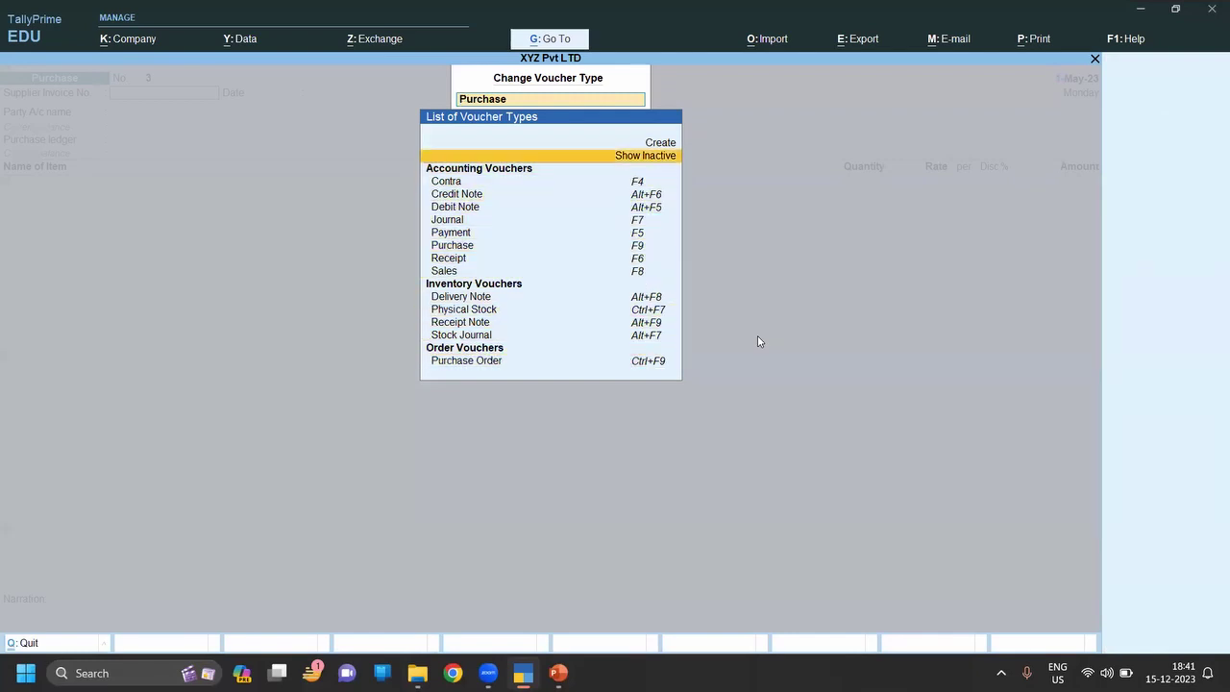
pyautogui.press('Return')
pyautogui.press('Down')
pyautogui.press('Down')
pyautogui.press('Down')
pyautogui.press('Down')
pyautogui.press('Down')
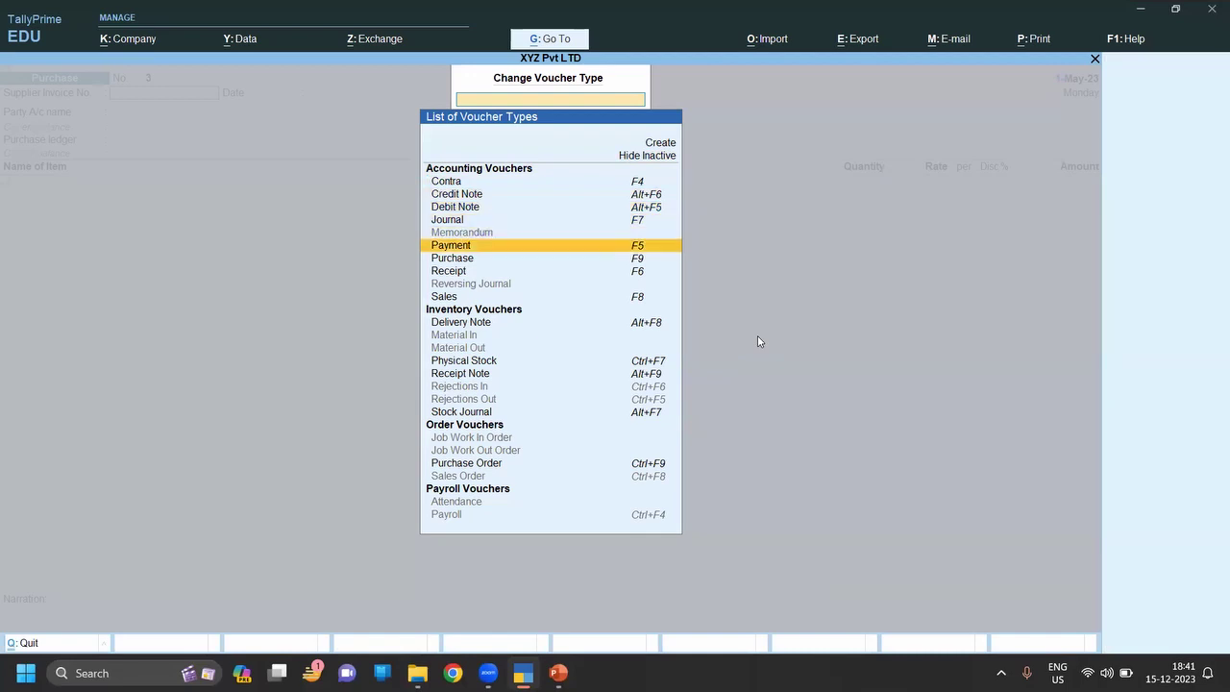
pyautogui.press('Down')
pyautogui.press('Down')
pyautogui.press('Down')
pyautogui.press('Down')
pyautogui.press('Down')
pyautogui.press('Down')
pyautogui.press('Return')
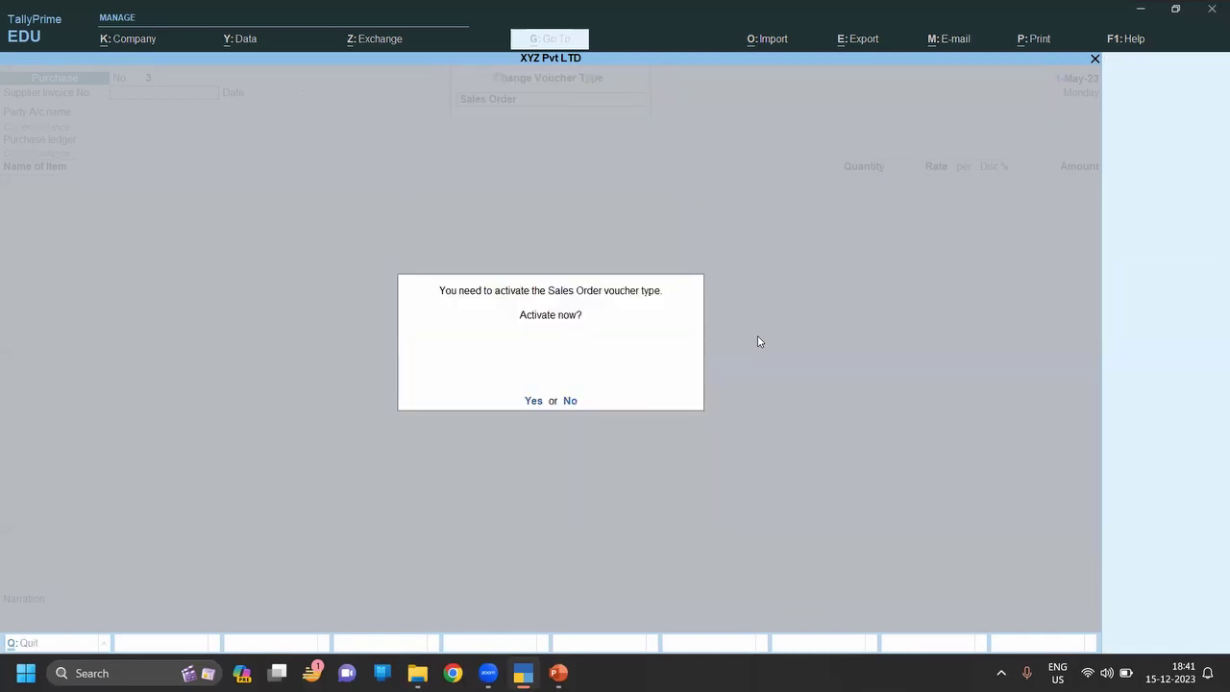
# Activate the Sales Order voucher type and date the order 2-Apr-23, entered as 2-4.
pyautogui.press('y')
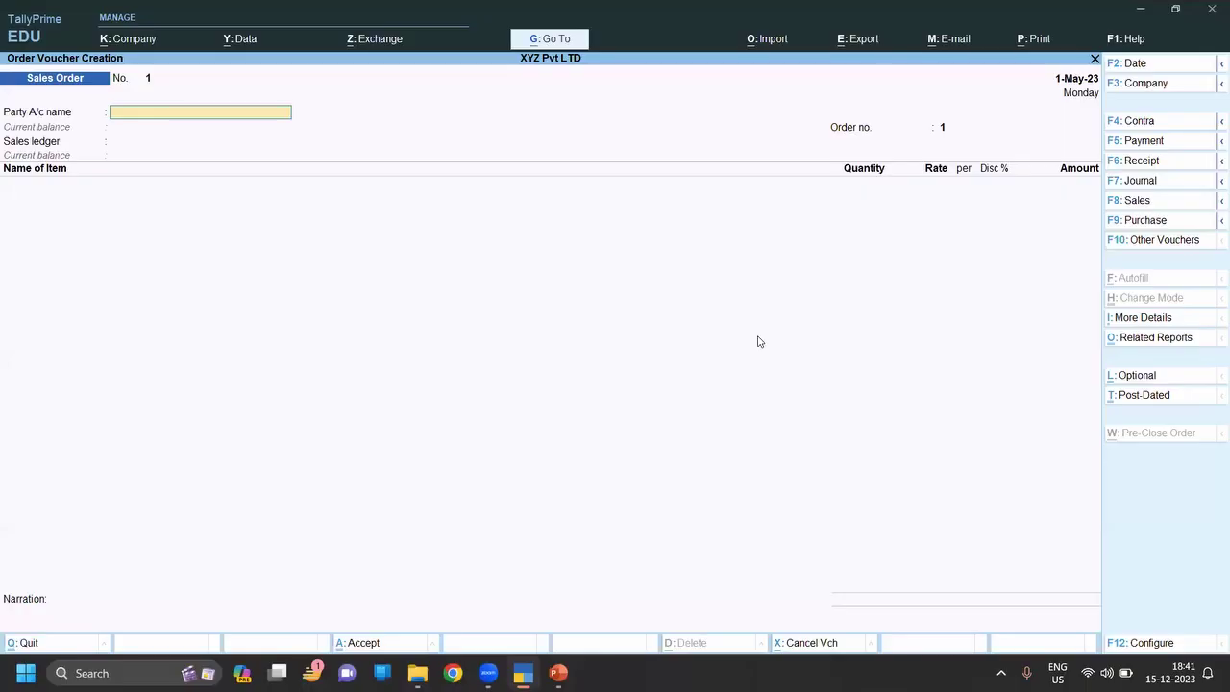
pyautogui.press('F2')
pyautogui.write('3')
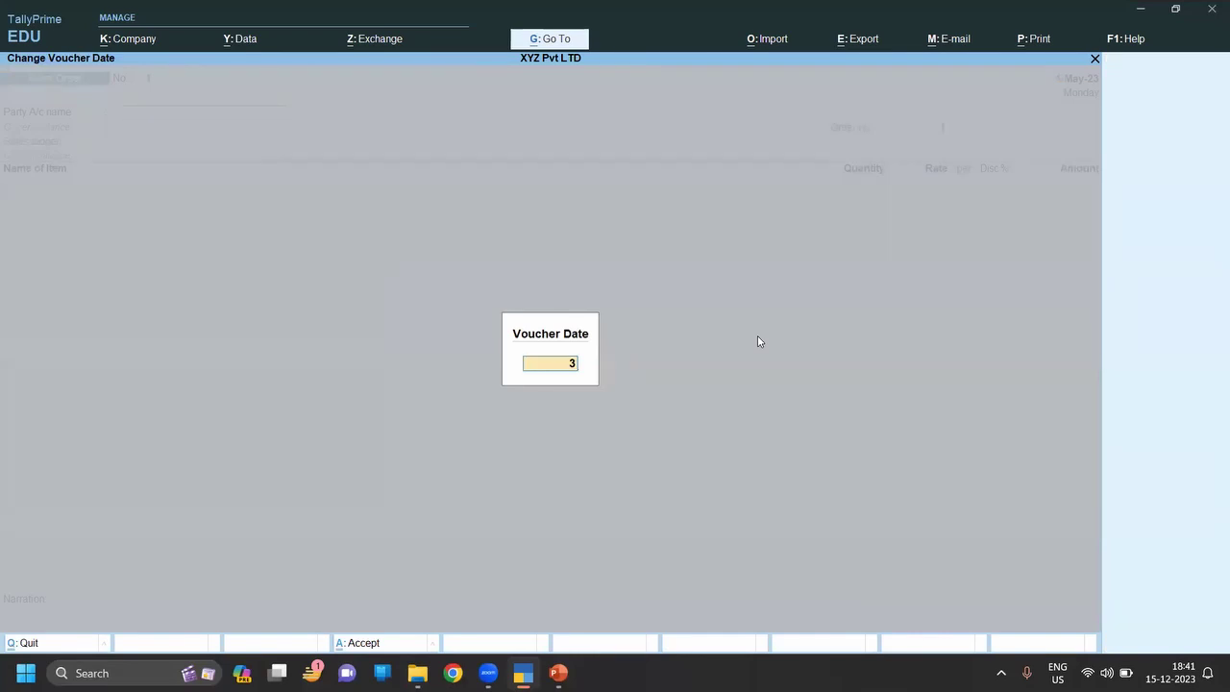
pyautogui.write('.5')
pyautogui.press('BackSpace')
pyautogui.write('4')
pyautogui.press('BackSpace')
pyautogui.press('BackSpace')
pyautogui.press('BackSpace')
pyautogui.write('2')
pyautogui.write('-')
pyautogui.write('4')
pyautogui.press('Return')
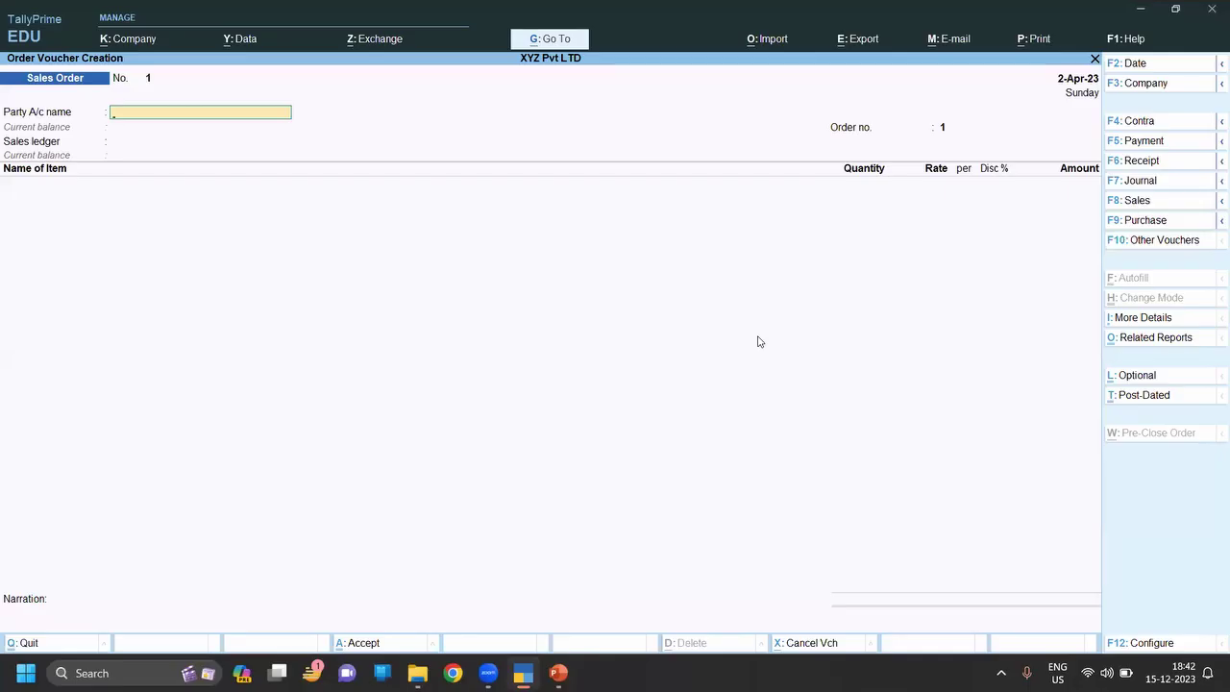
# Create party ledger Nikita Store under Sundry Debtors, skipping the order details.
pyautogui.hotkey('alt', 'c')
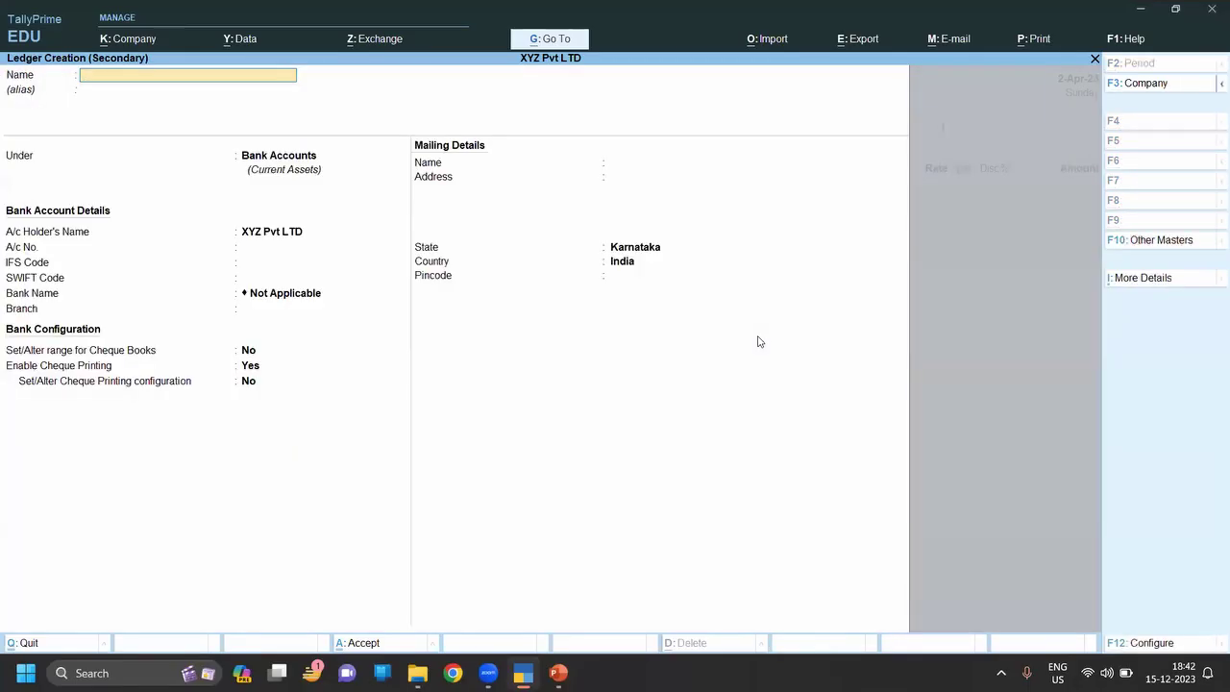
pyautogui.write('Nikit')
pyautogui.write('a Stor')
pyautogui.write('e')
pyautogui.press('Return')
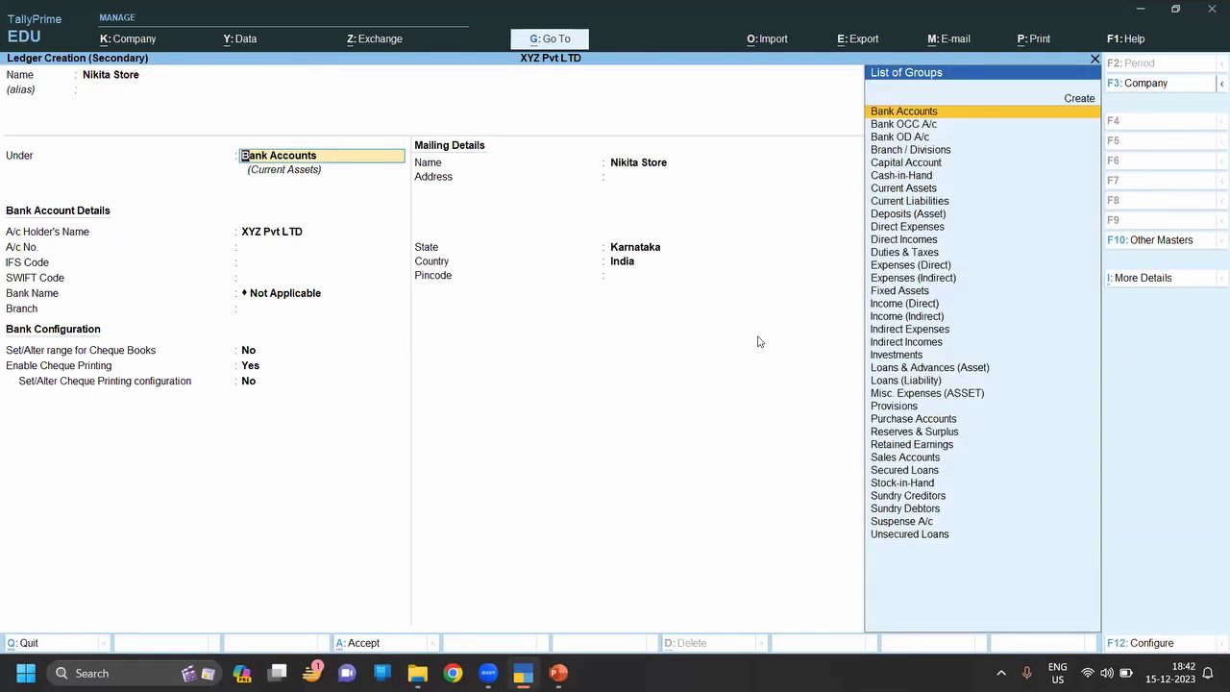
pyautogui.write('Sun')
pyautogui.press('Down')
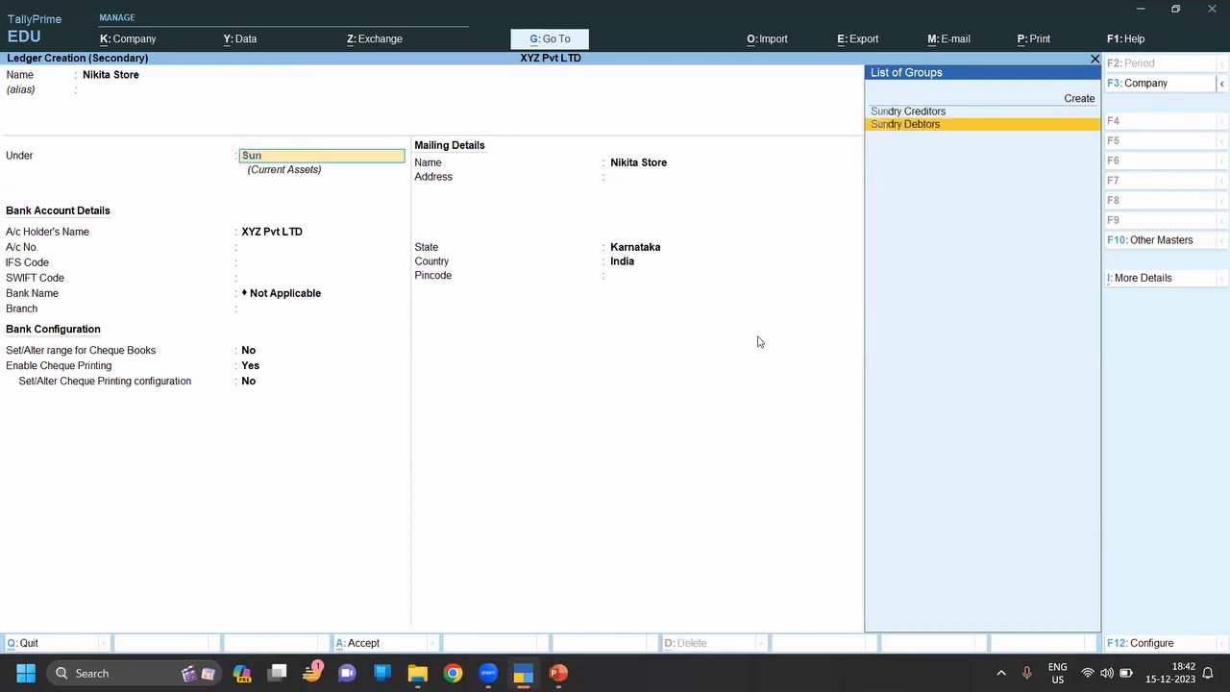
pyautogui.press('Return')
pyautogui.press('Return')
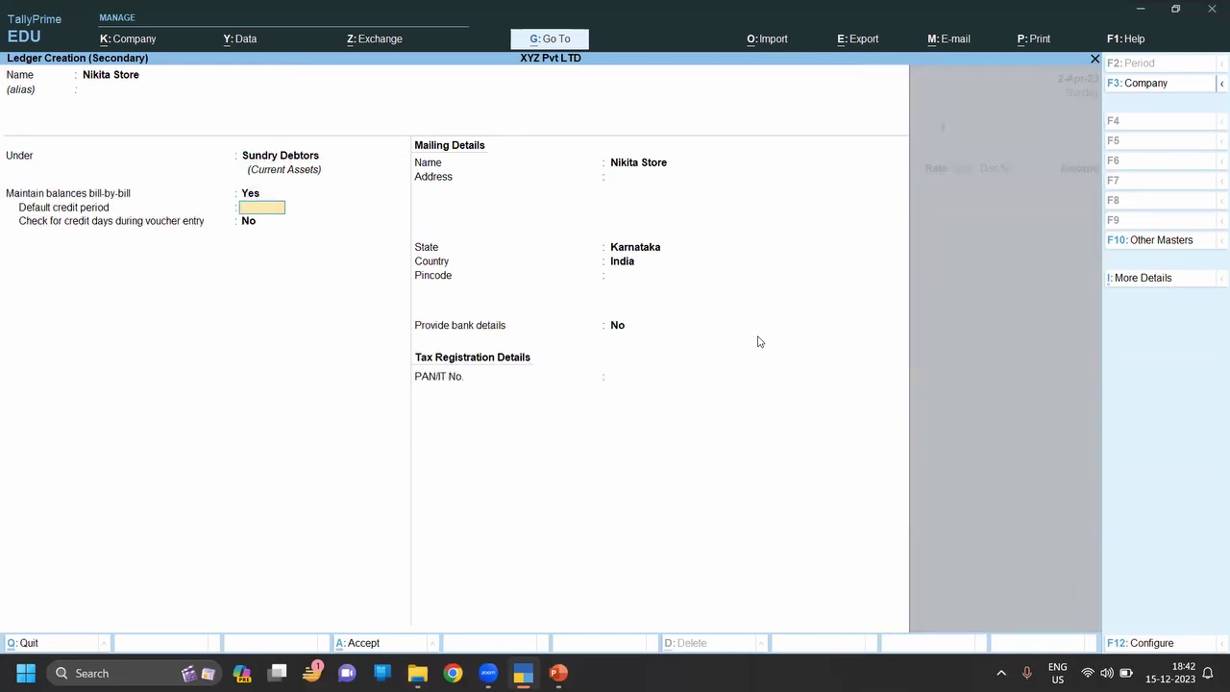
pyautogui.hotkey('ctrl', 'a')
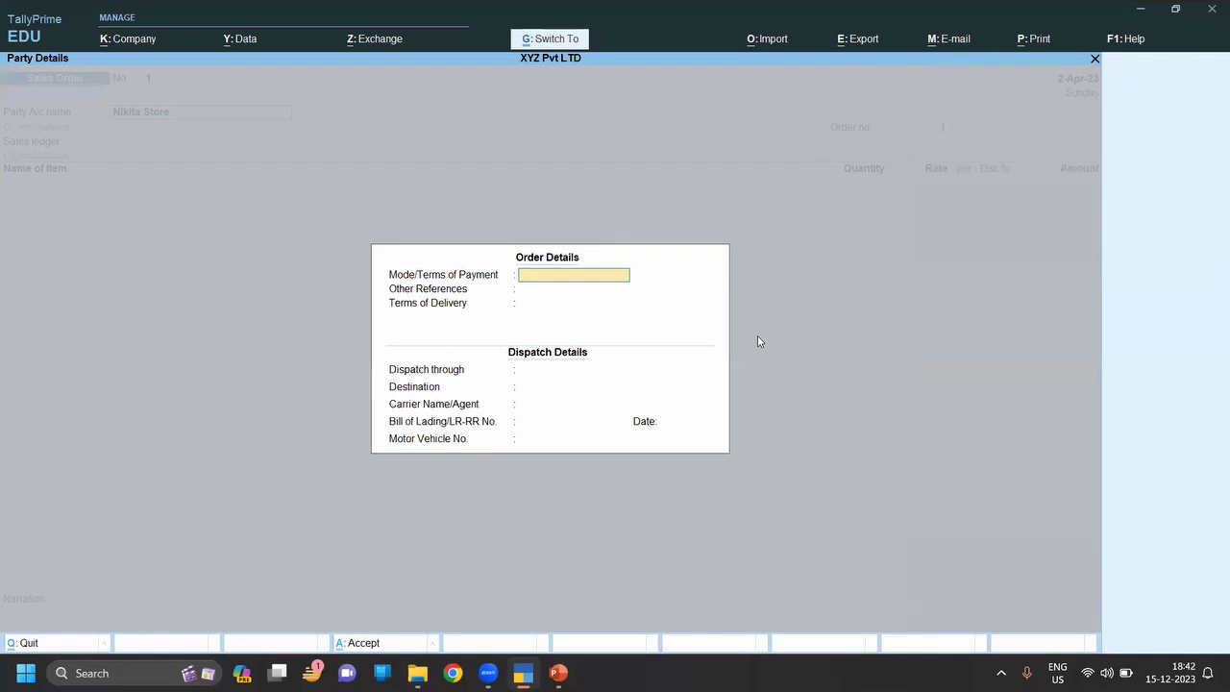
pyautogui.hotkey('ctrl', 'a')
pyautogui.hotkey('ctrl', 'a')
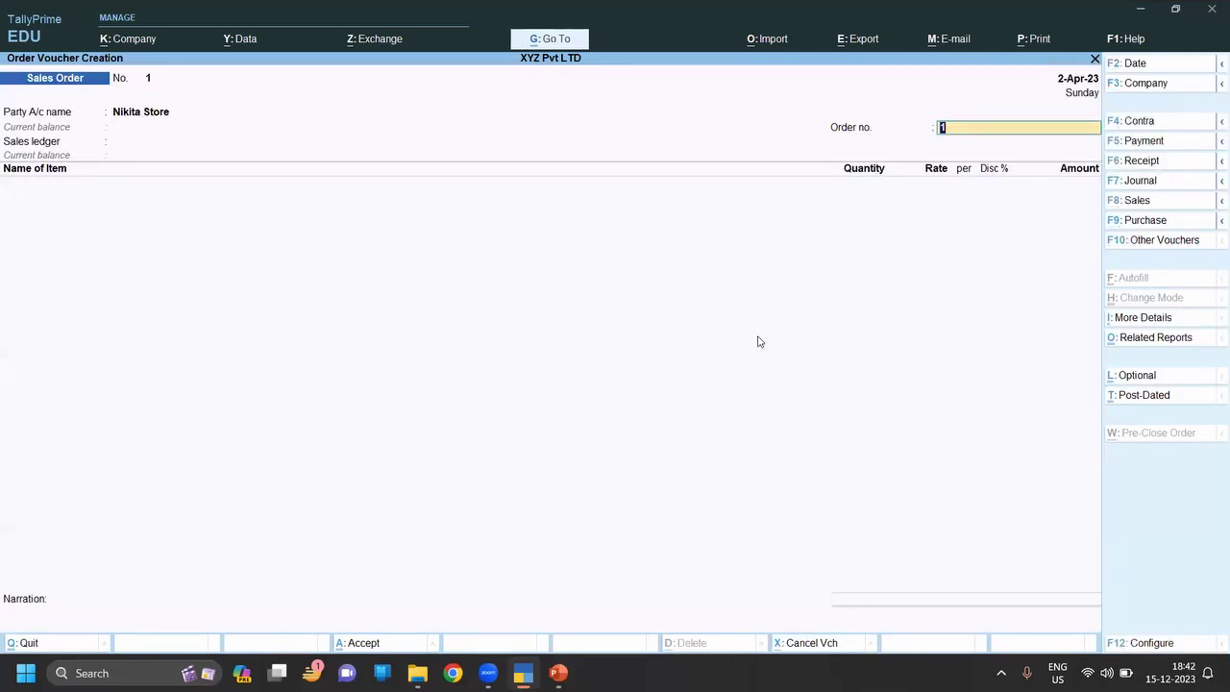
pyautogui.press('Return')
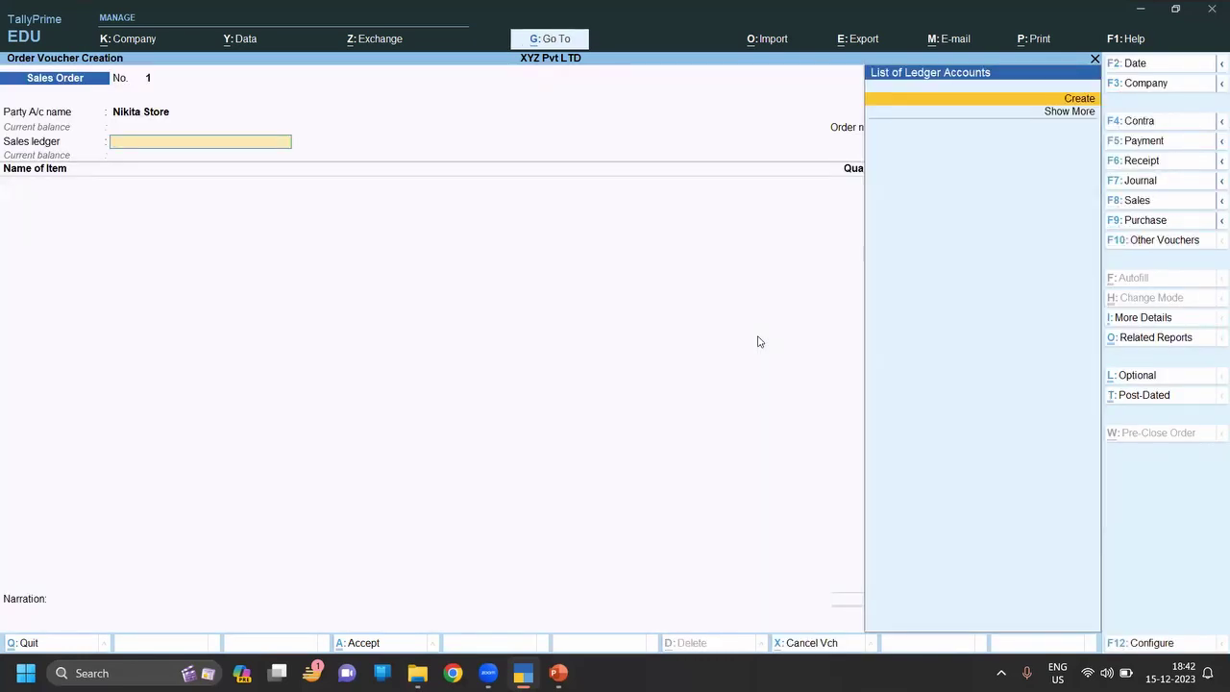
# Create sales ledger Sales Order under Sales Accounts.
pyautogui.hotkey('alt', 'c')
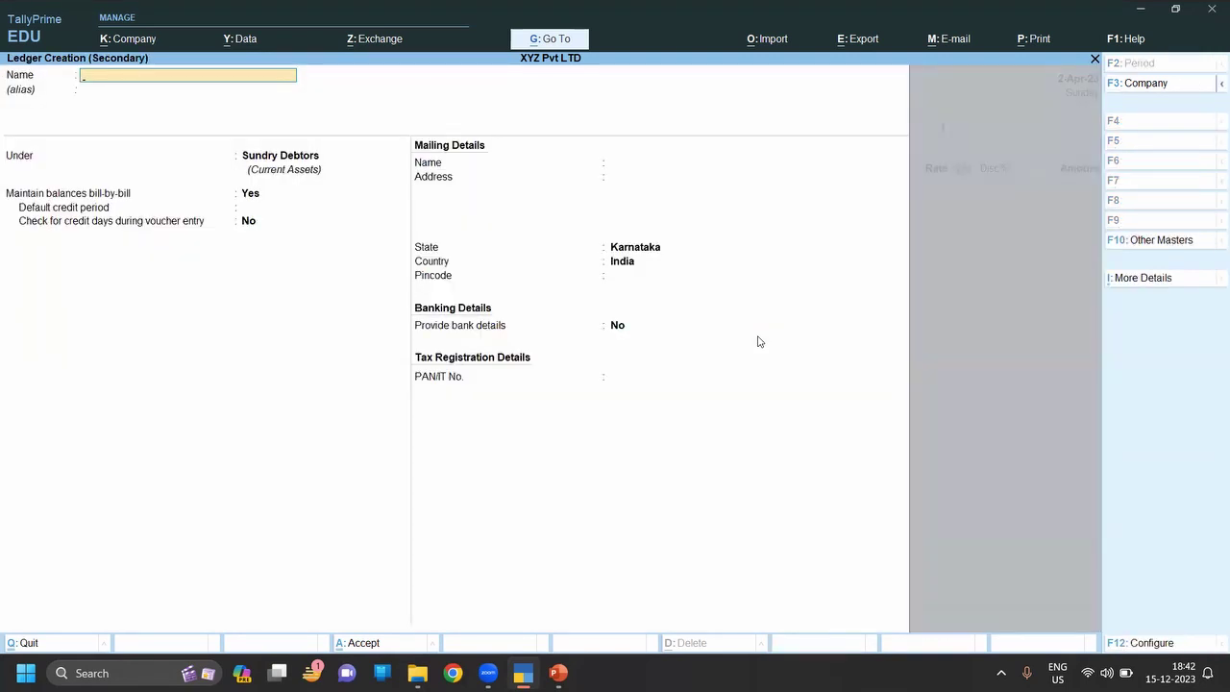
pyautogui.write('Sales ')
pyautogui.write('Od')
pyautogui.press('BackSpace')
pyautogui.write('d')
pyautogui.press('BackSpace')
pyautogui.press('BackSpace')
pyautogui.press('BackSpace')
pyautogui.write('r')
pyautogui.write('der')
pyautogui.press('Return')
pyautogui.press('Return')
pyautogui.write('S')
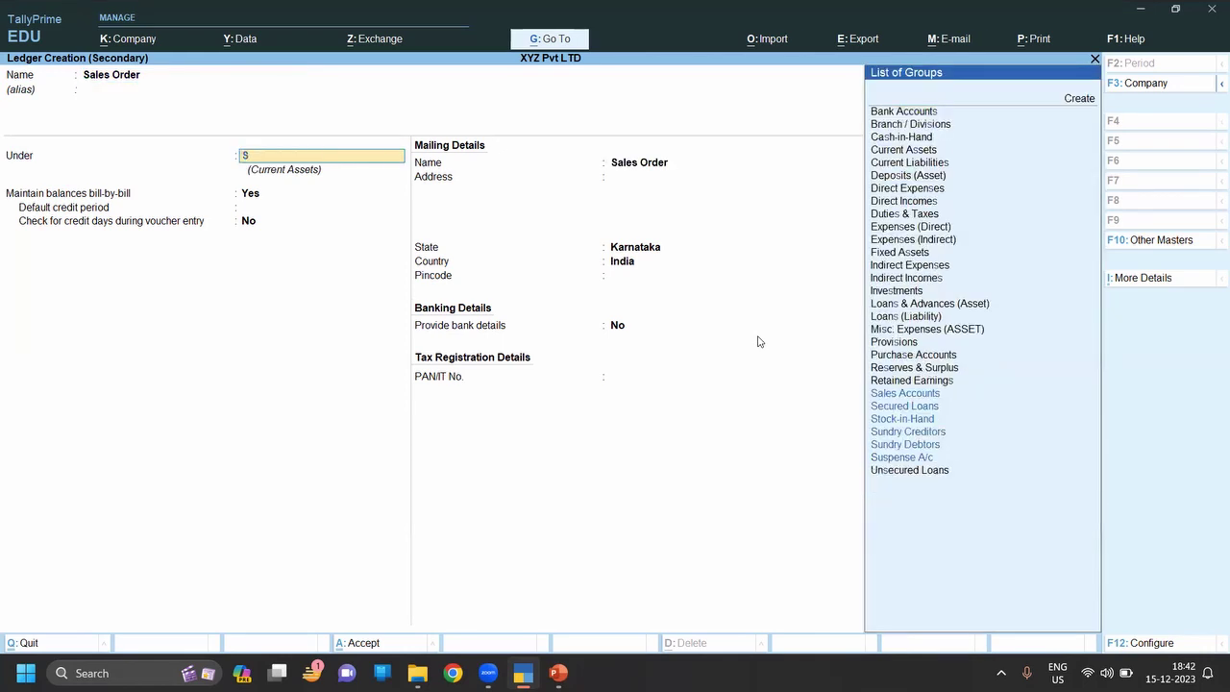
pyautogui.write('a')
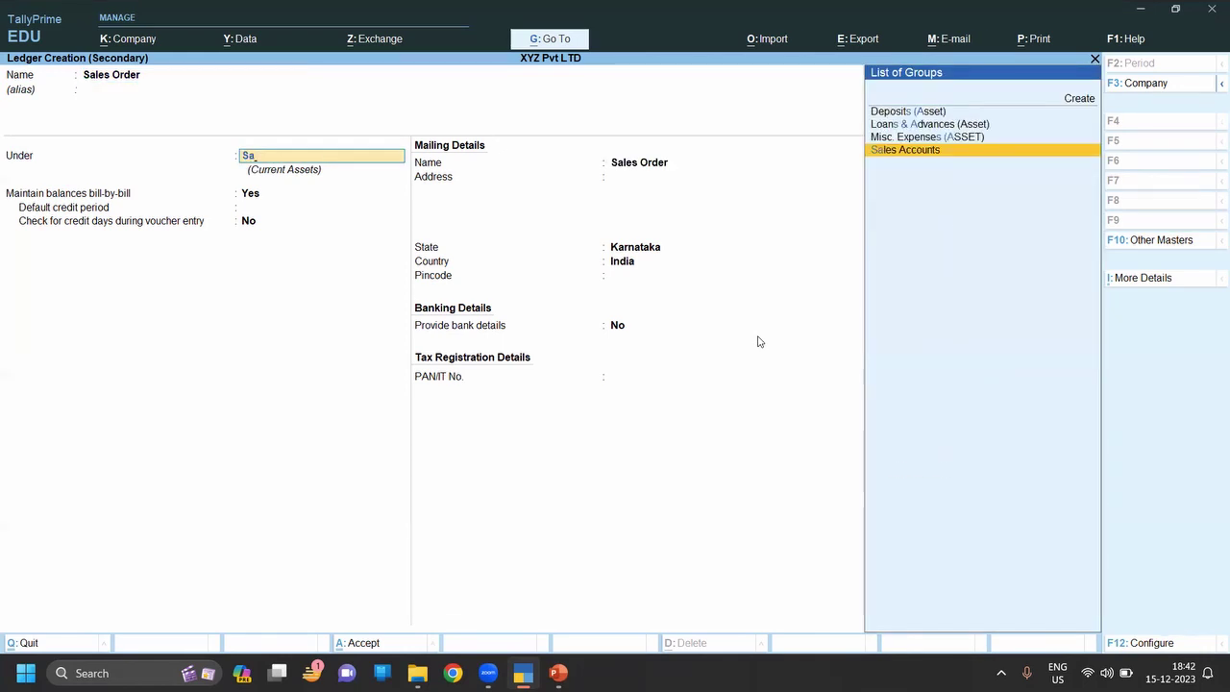
pyautogui.press('Return')
pyautogui.press('Return')
pyautogui.press('Return')
pyautogui.press('Return')
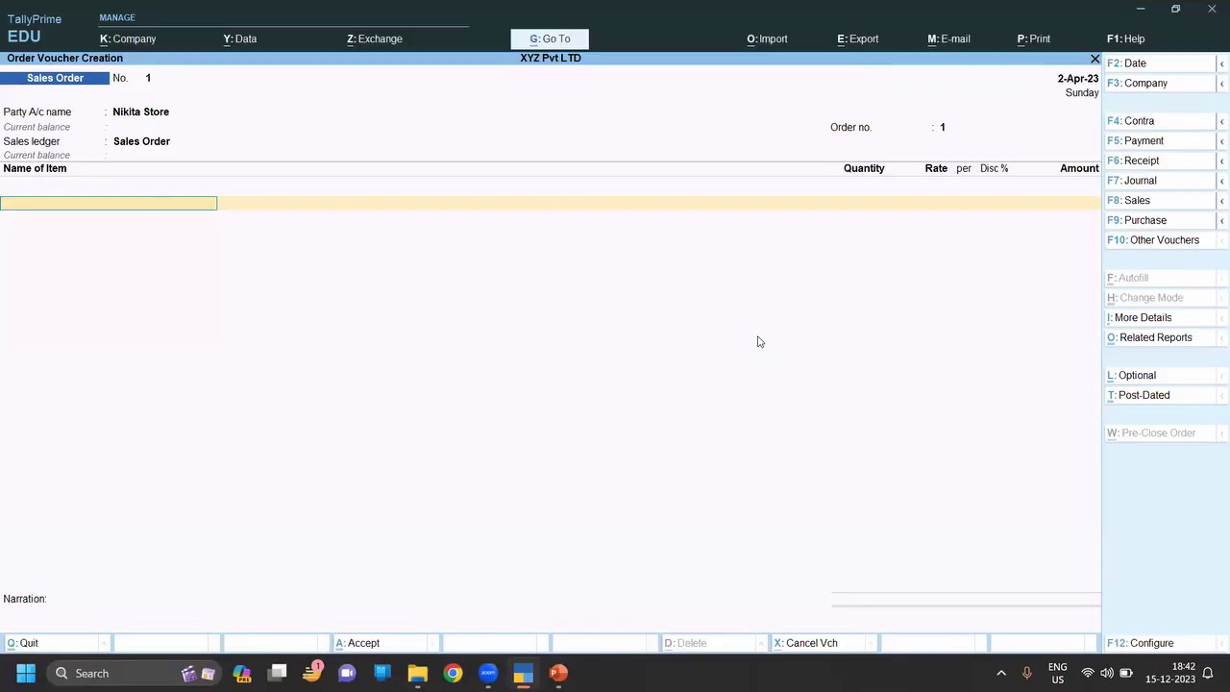
# Add Fan at 50 Pcs, rate 800 per piece, with a 15% discount.
pyautogui.write('F')
pyautogui.press('Return')
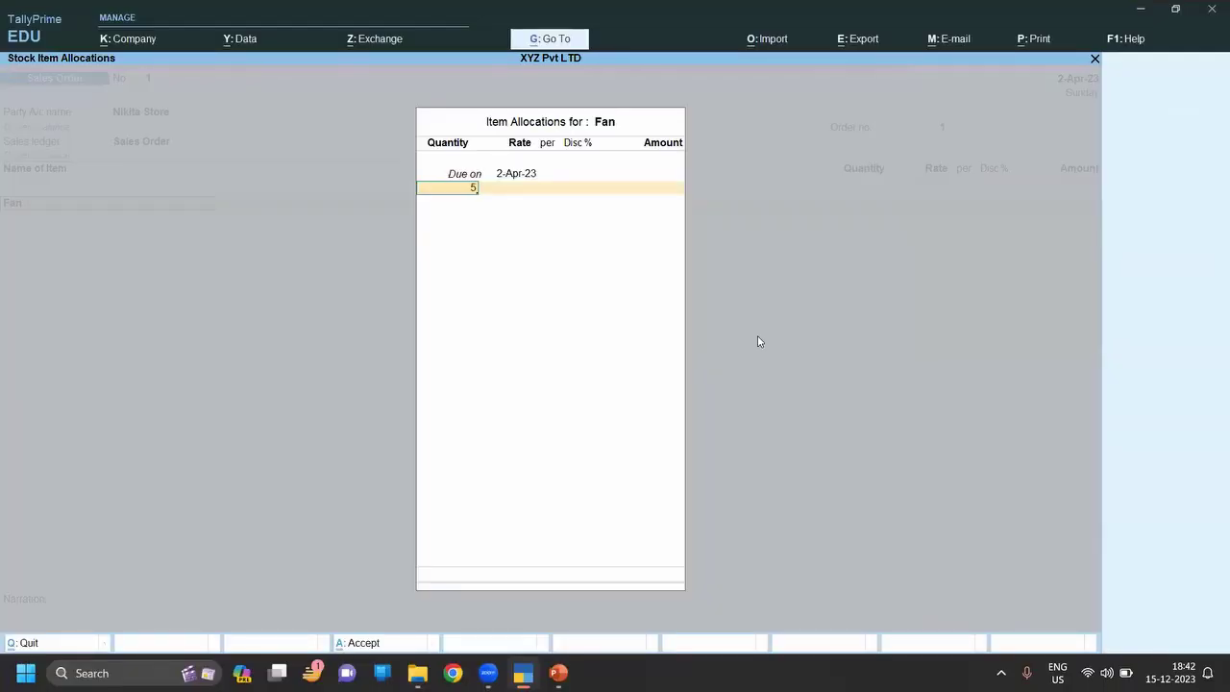
pyautogui.write('0')
pyautogui.press('Return')
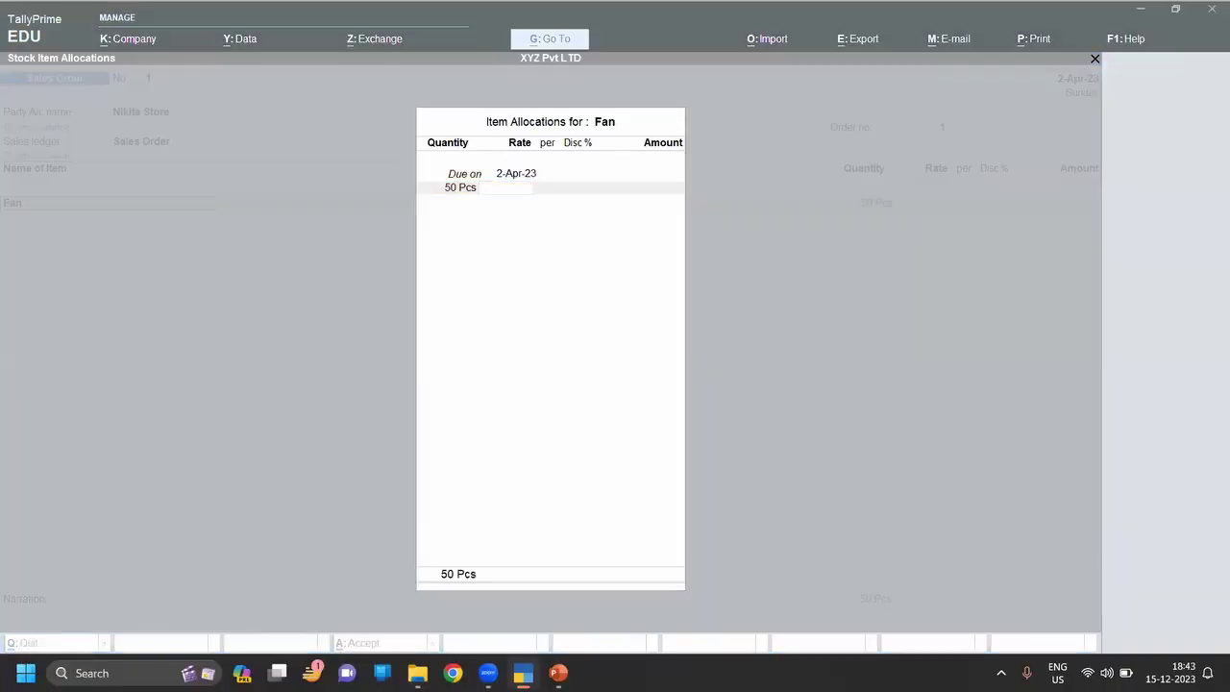
pyautogui.write('800')
pyautogui.press('Return')
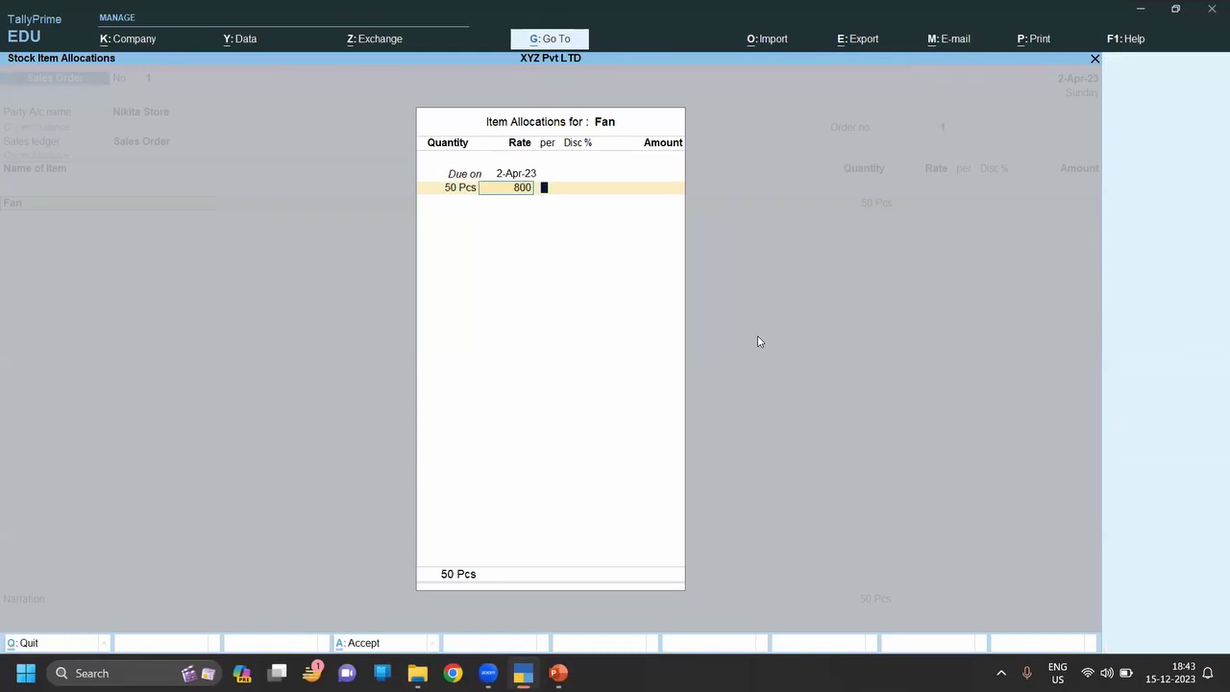
pyautogui.press('Return')
pyautogui.write('15')
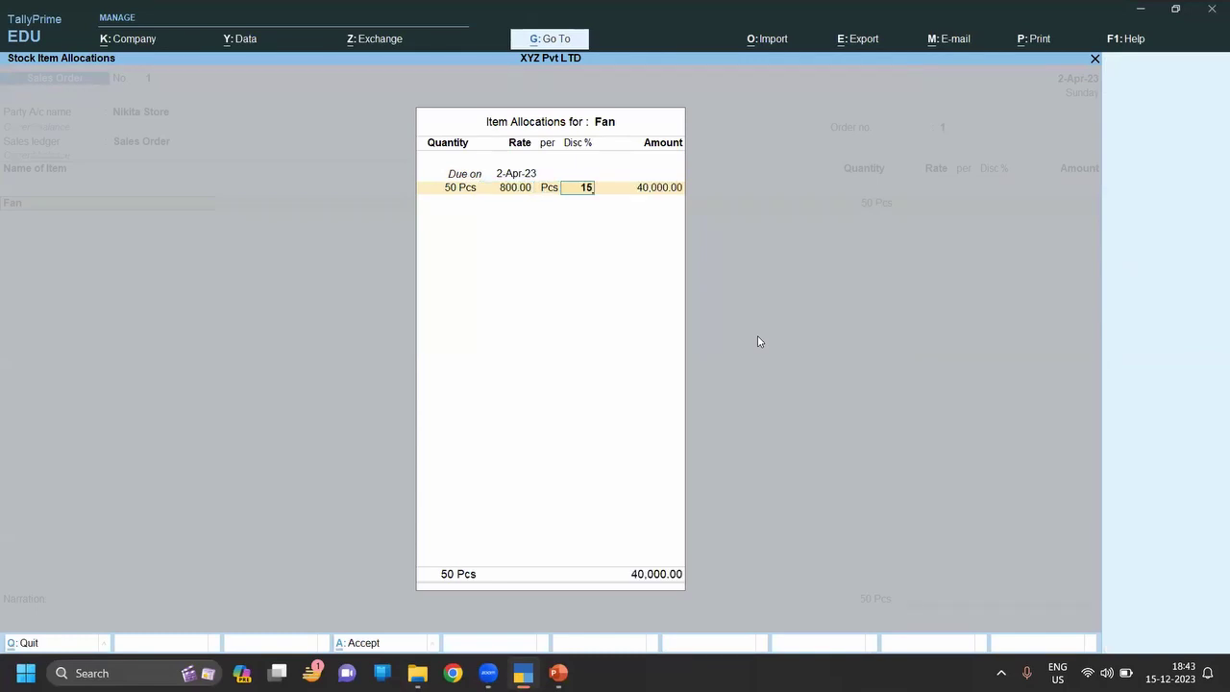
pyautogui.press('Return')
pyautogui.press('Return')
pyautogui.press('Return')
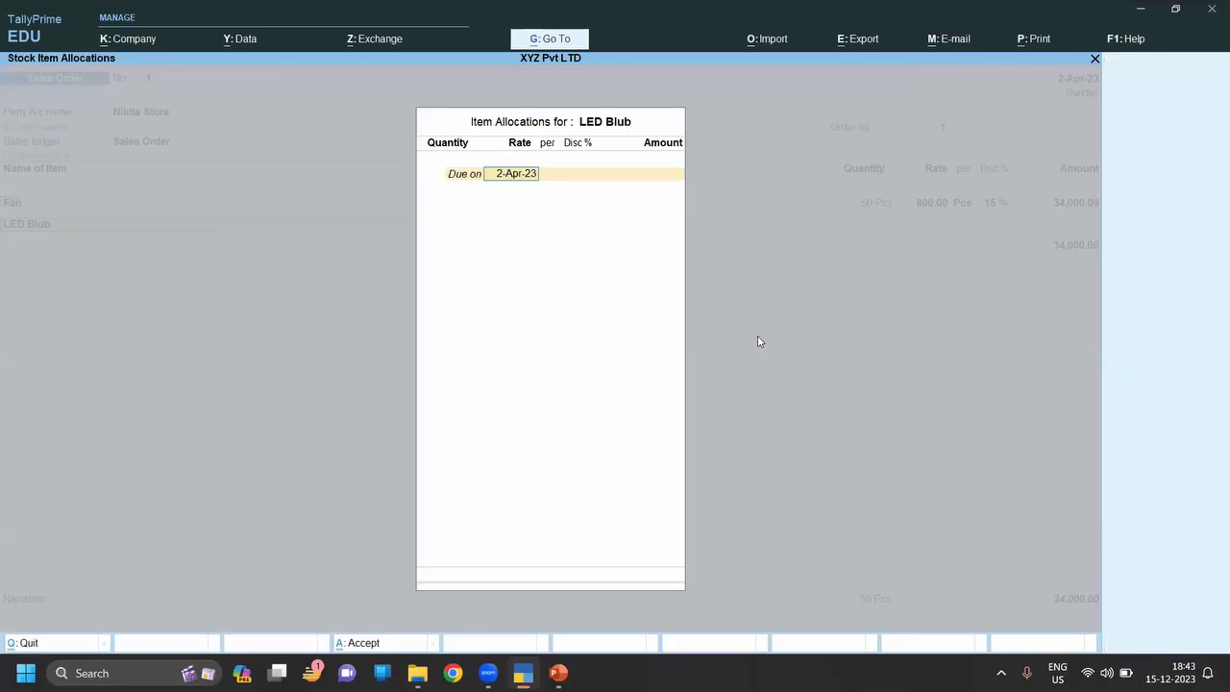
# Add LED Blub at 50 Pcs, rate 800, 15% discount, totalling 68,000.
pyautogui.write('5')
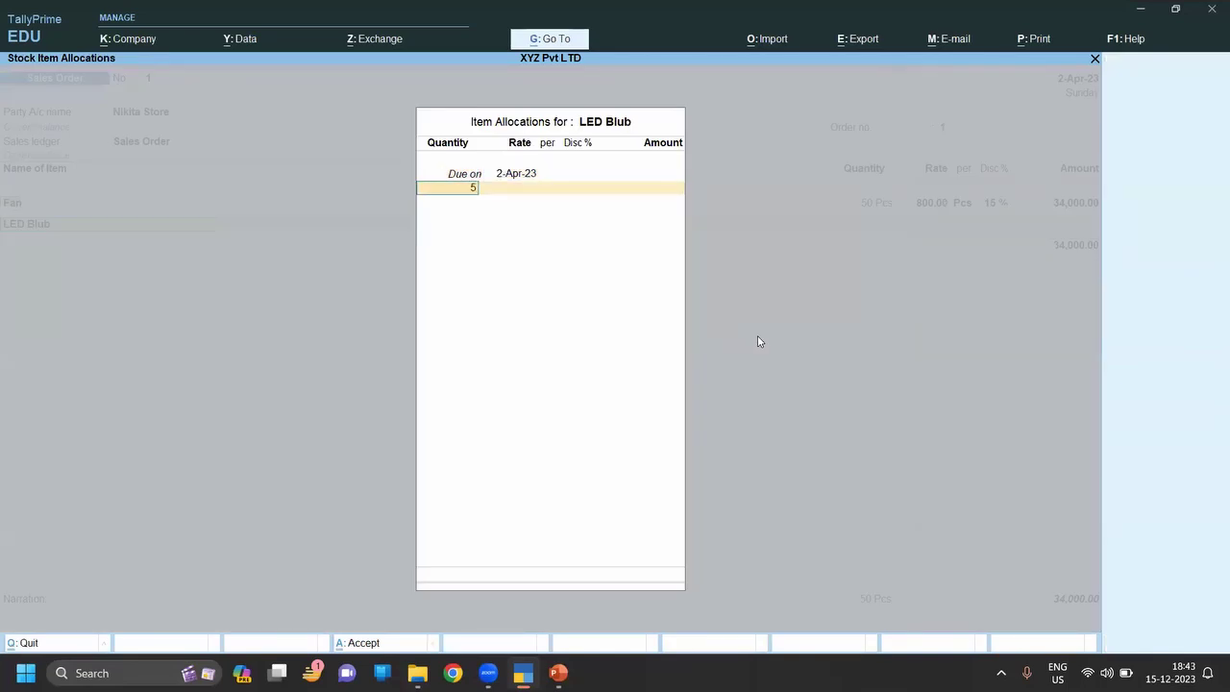
pyautogui.write('0')
pyautogui.press('Return')
pyautogui.write('800')
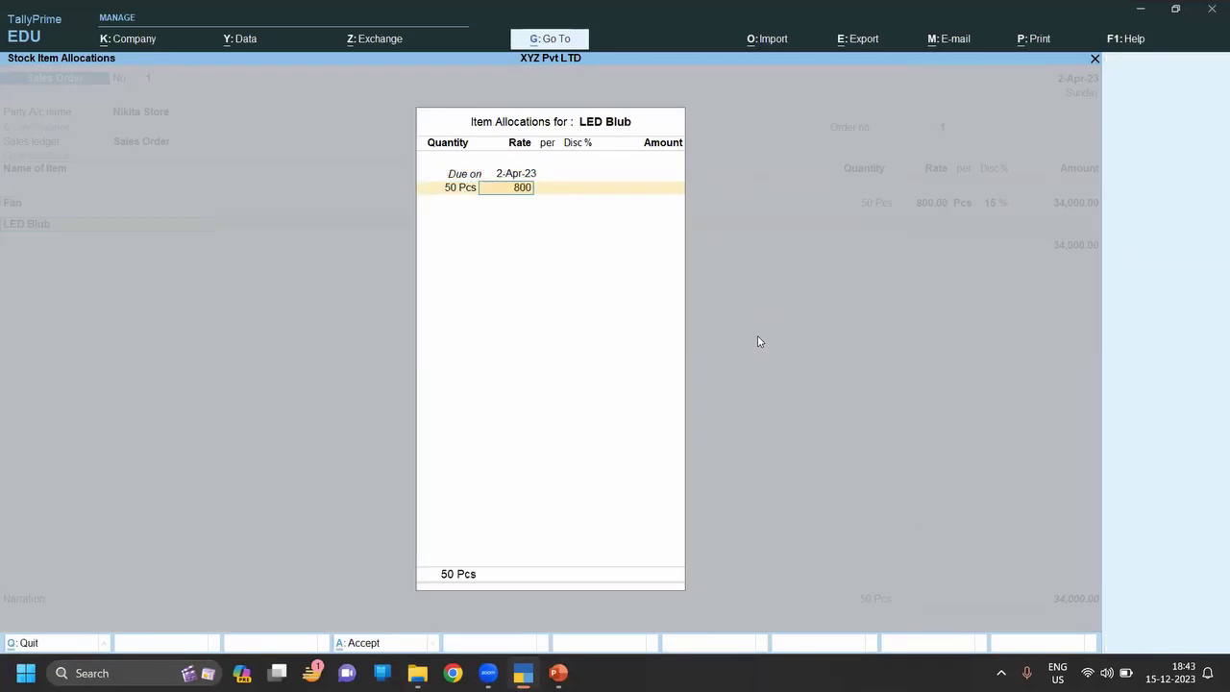
pyautogui.press('Return')
pyautogui.press('Return')
pyautogui.write('15')
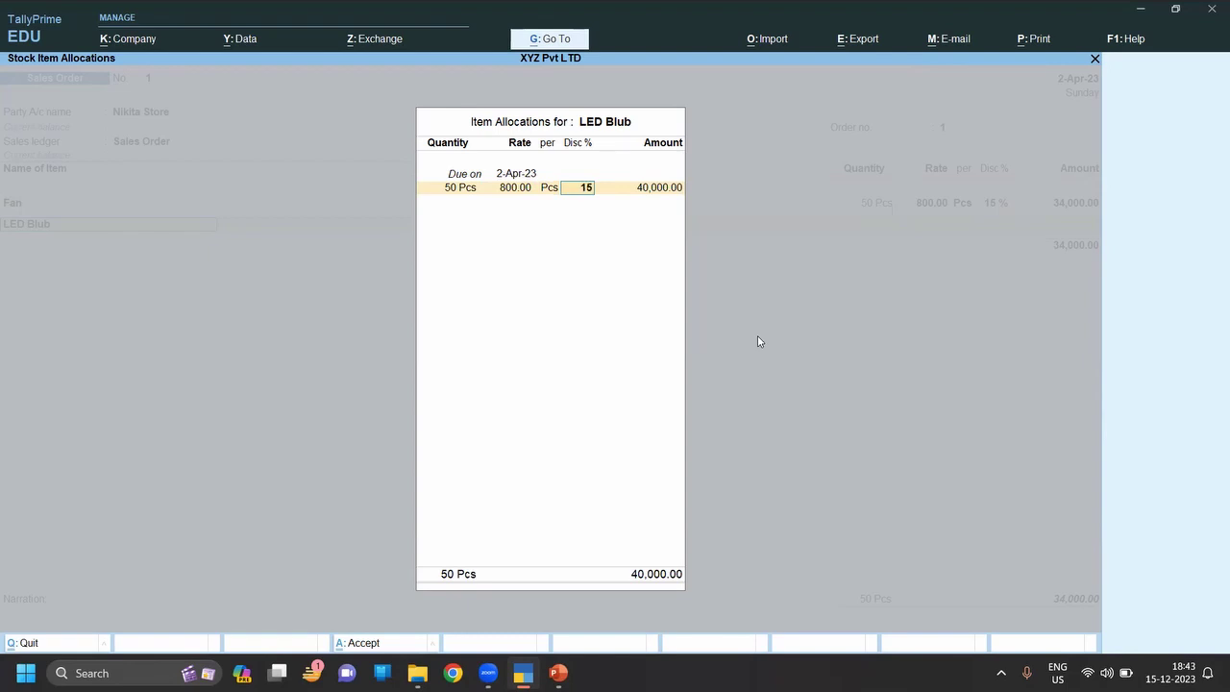
pyautogui.press('Return')
pyautogui.press('Return')
pyautogui.press('Return')
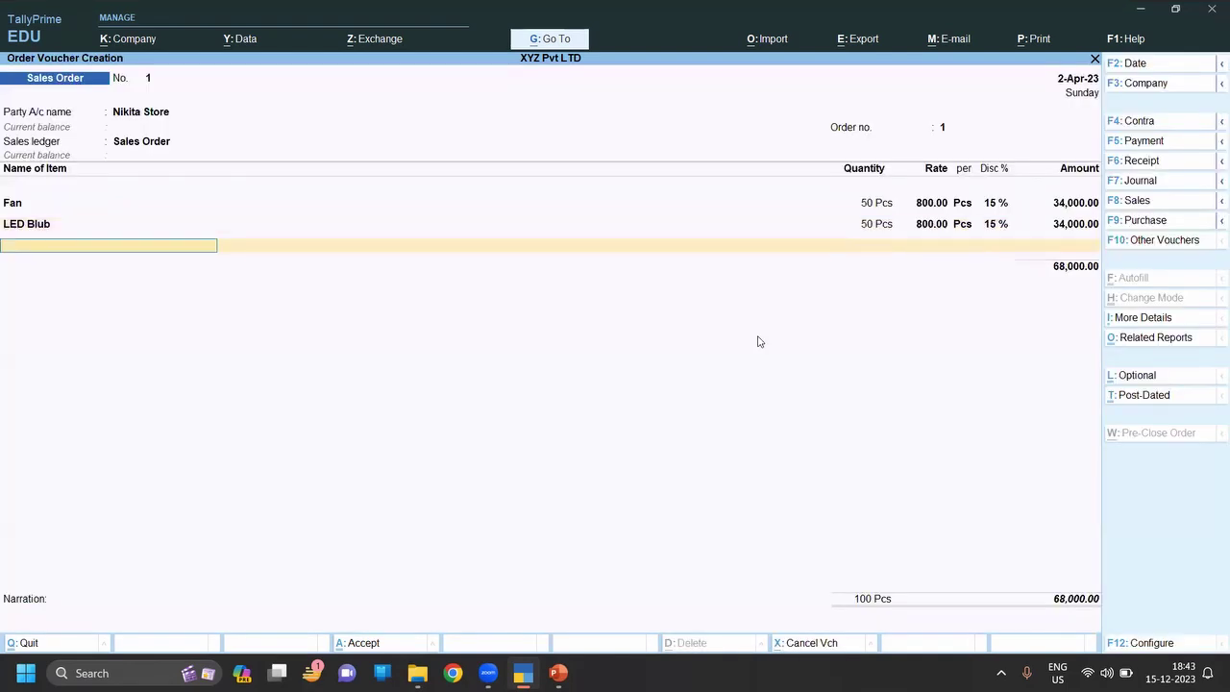
# Save order No. 1, then create party ledger Shanti Udyog under Sundry Debtors for order No. 2.
pyautogui.hotkey('ctrl', 'a')
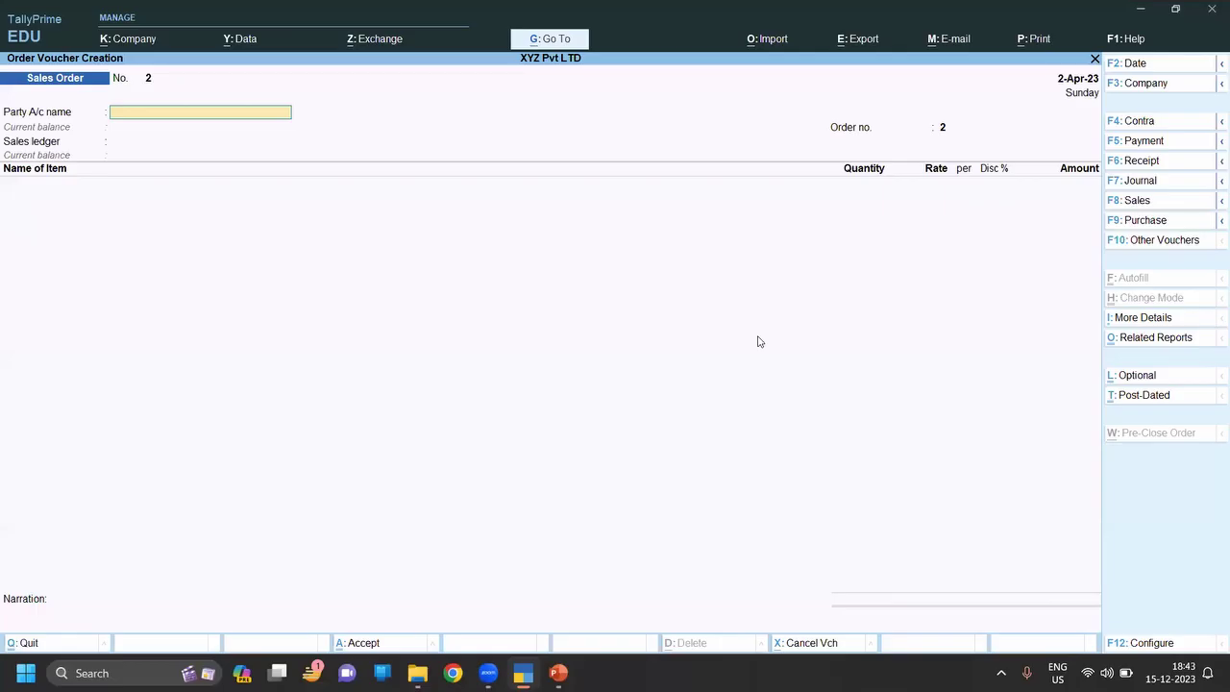
pyautogui.hotkey('alt', 'c')
pyautogui.write('S')
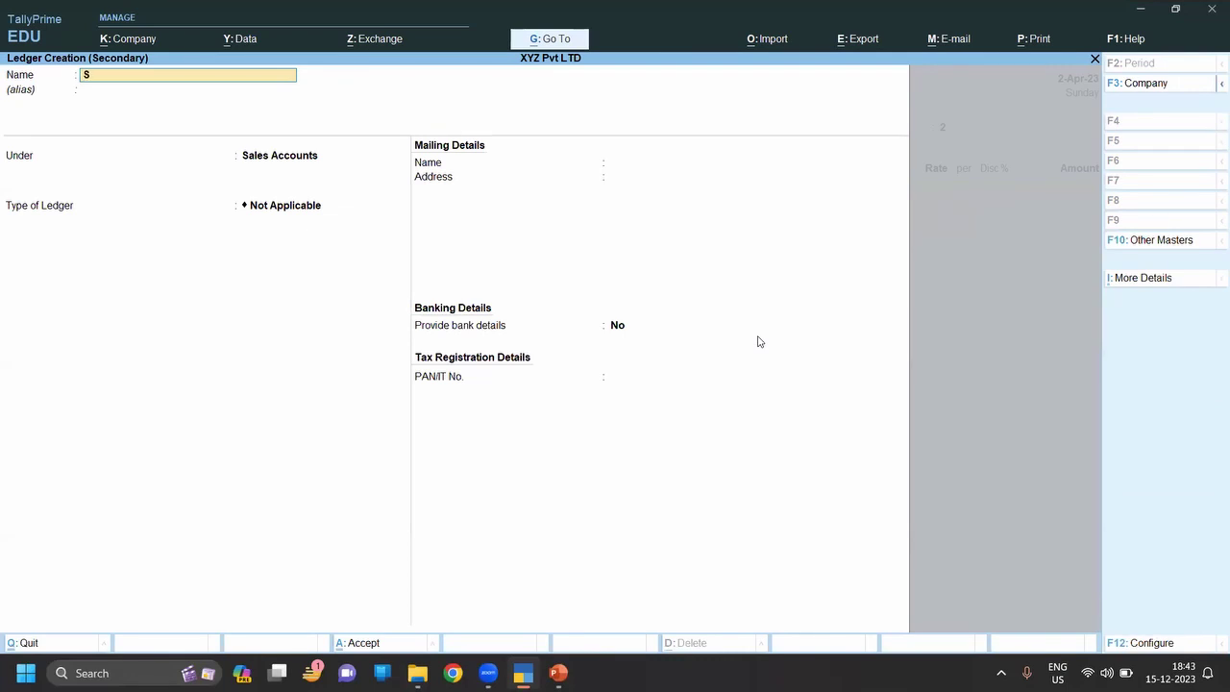
pyautogui.write('hanti')
pyautogui.write(' Udy')
pyautogui.write('og')
pyautogui.press('Return')
pyautogui.press('Return')
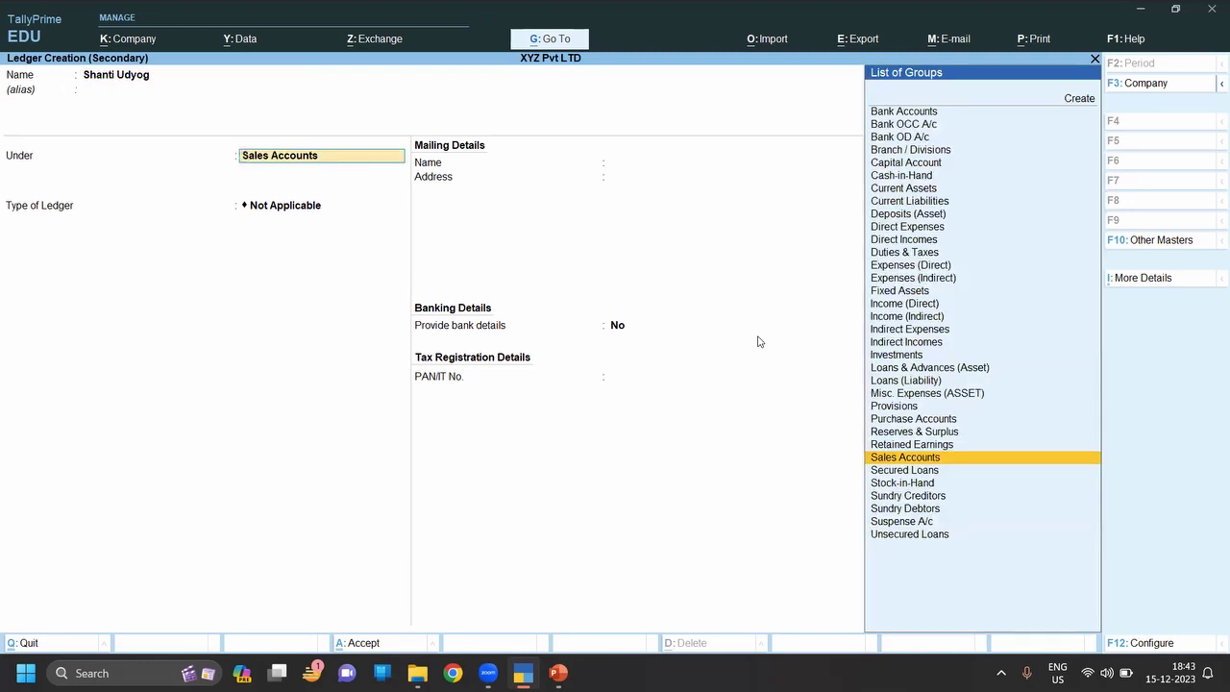
pyautogui.write('S')
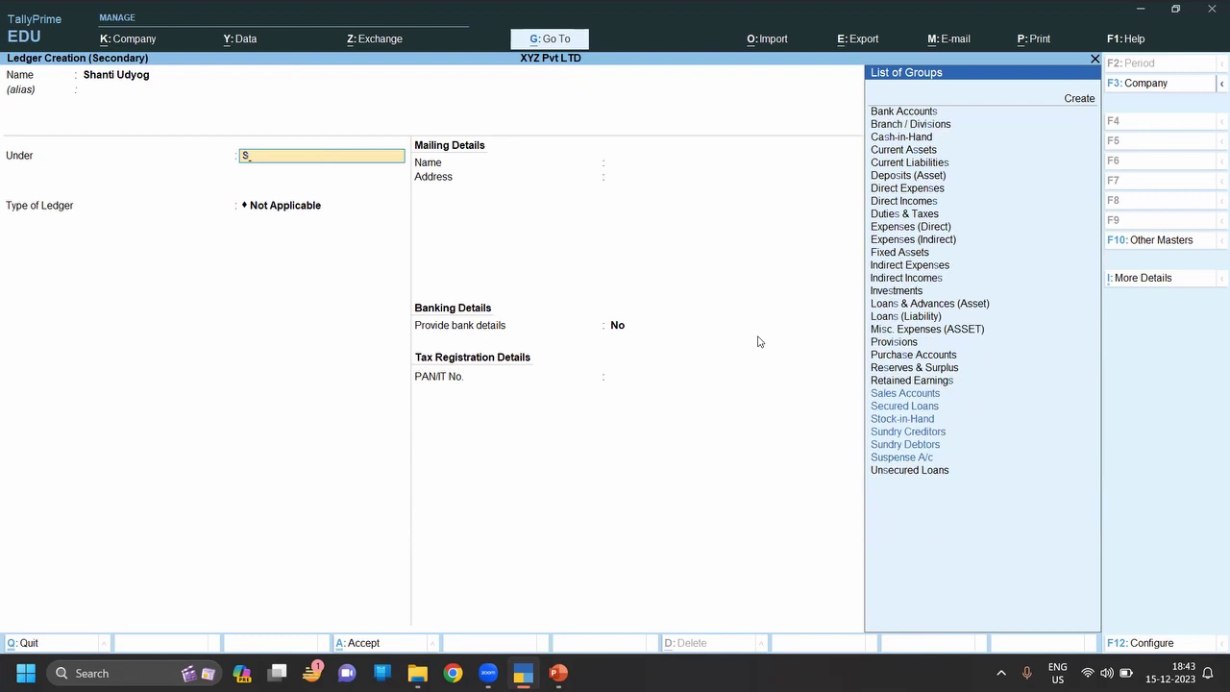
pyautogui.write('u')
pyautogui.press('Up')
pyautogui.press('Up')
pyautogui.press('Return')
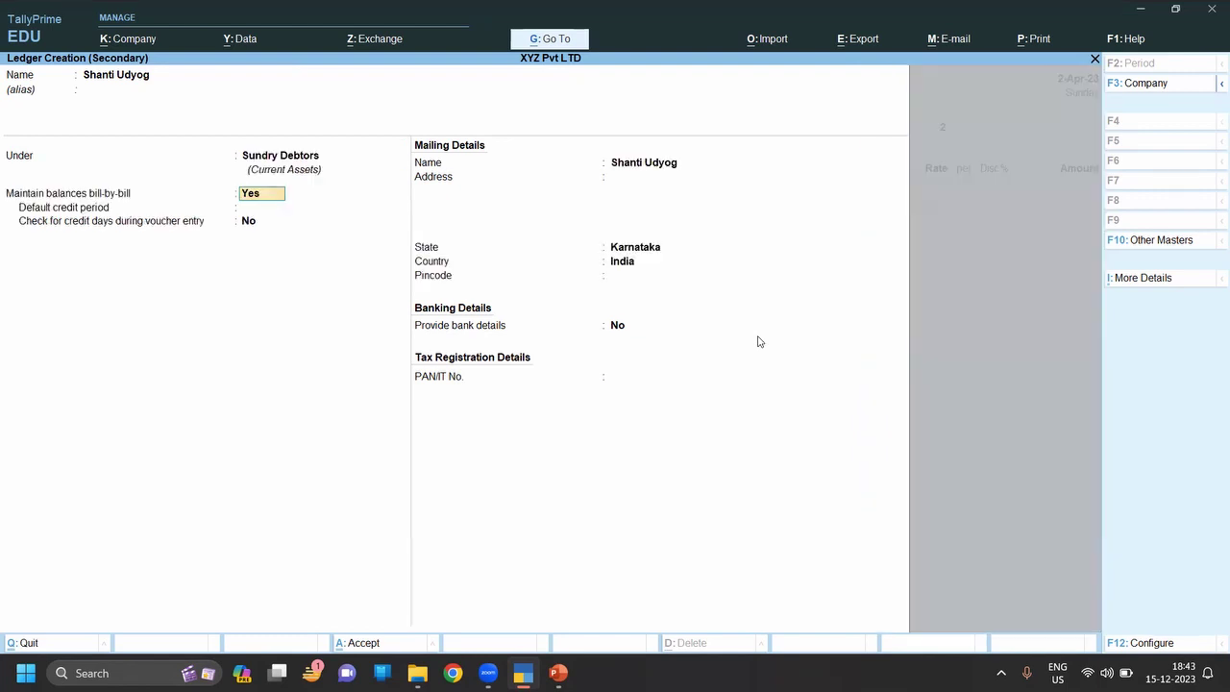
pyautogui.hotkey('ctrl', 'a')
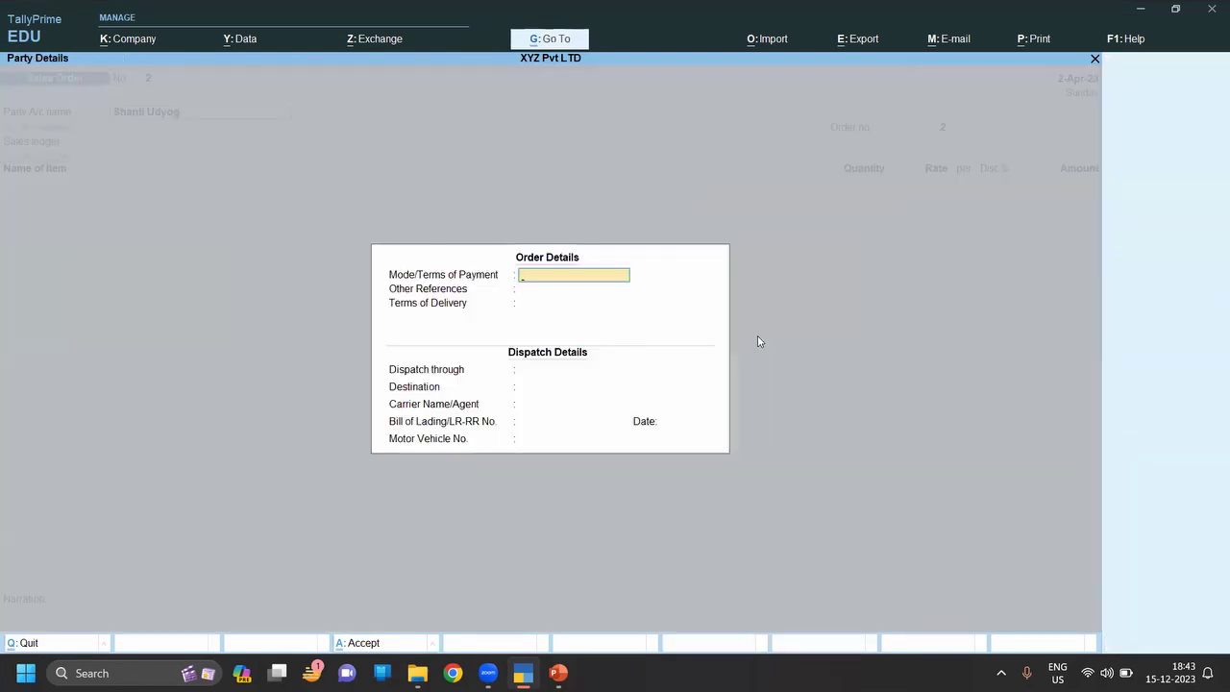
# Skip order details, keep order no. 2, and add Table Fan with its allocation.
pyautogui.hotkey('ctrl', 'a')
pyautogui.hotkey('ctrl', 'a')
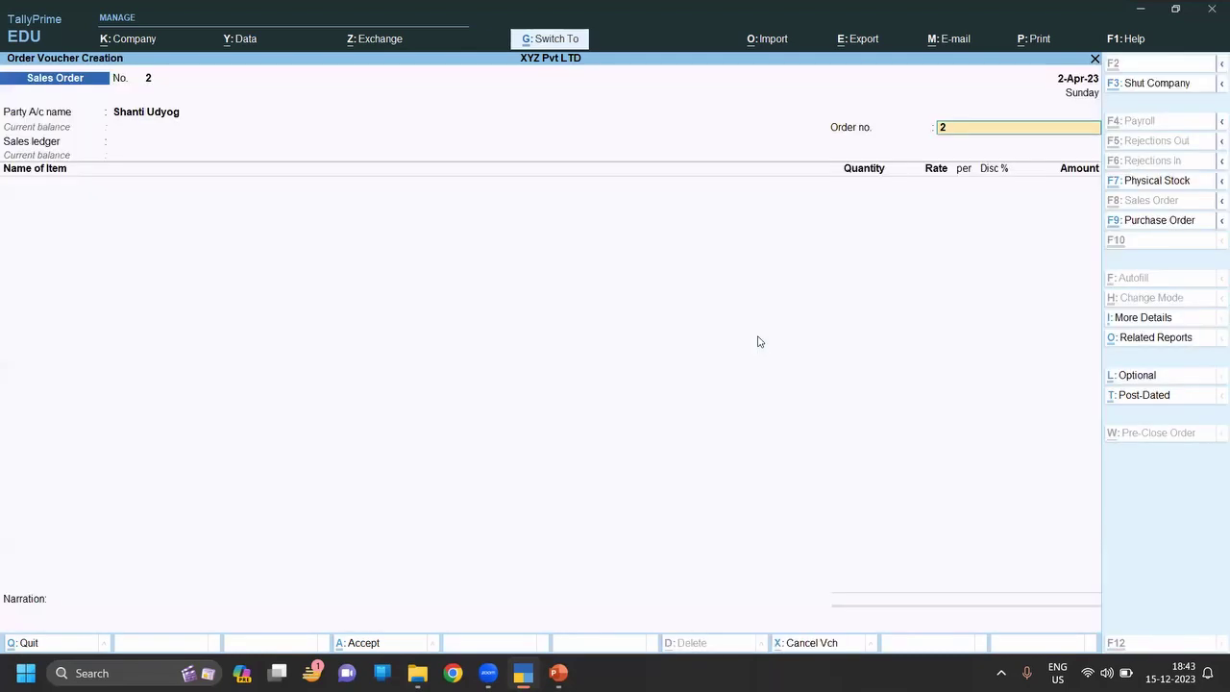
pyautogui.press('Return')
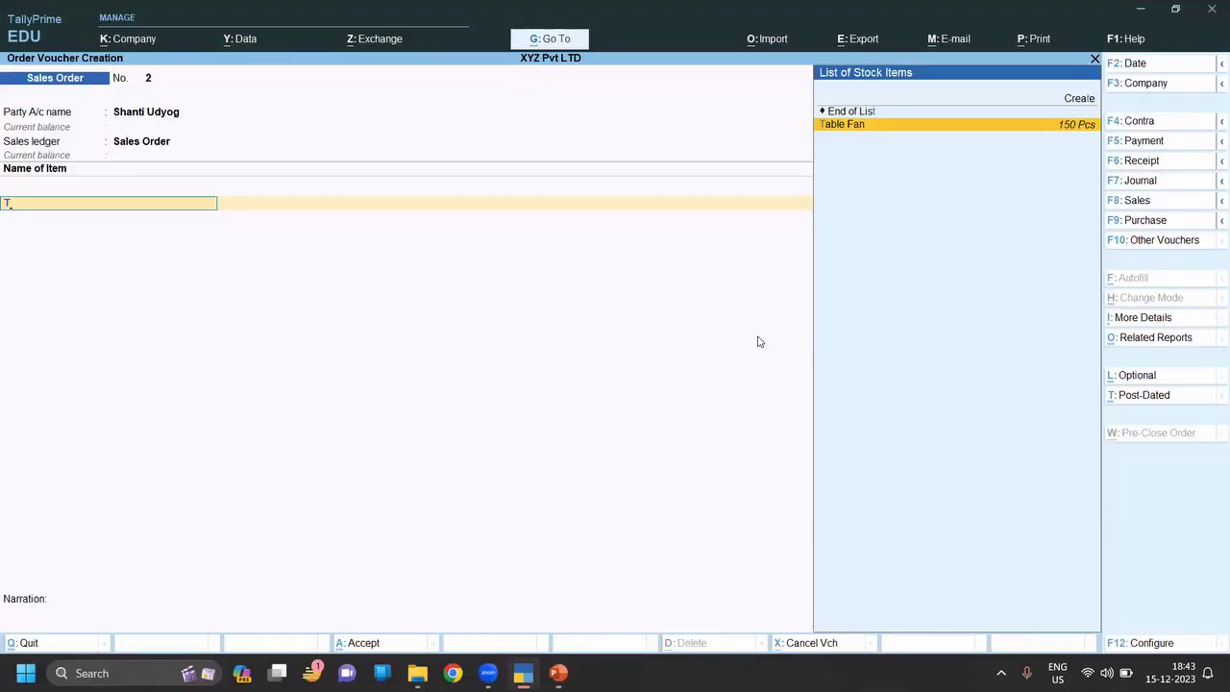
pyautogui.press('Return')
pyautogui.press('Return')
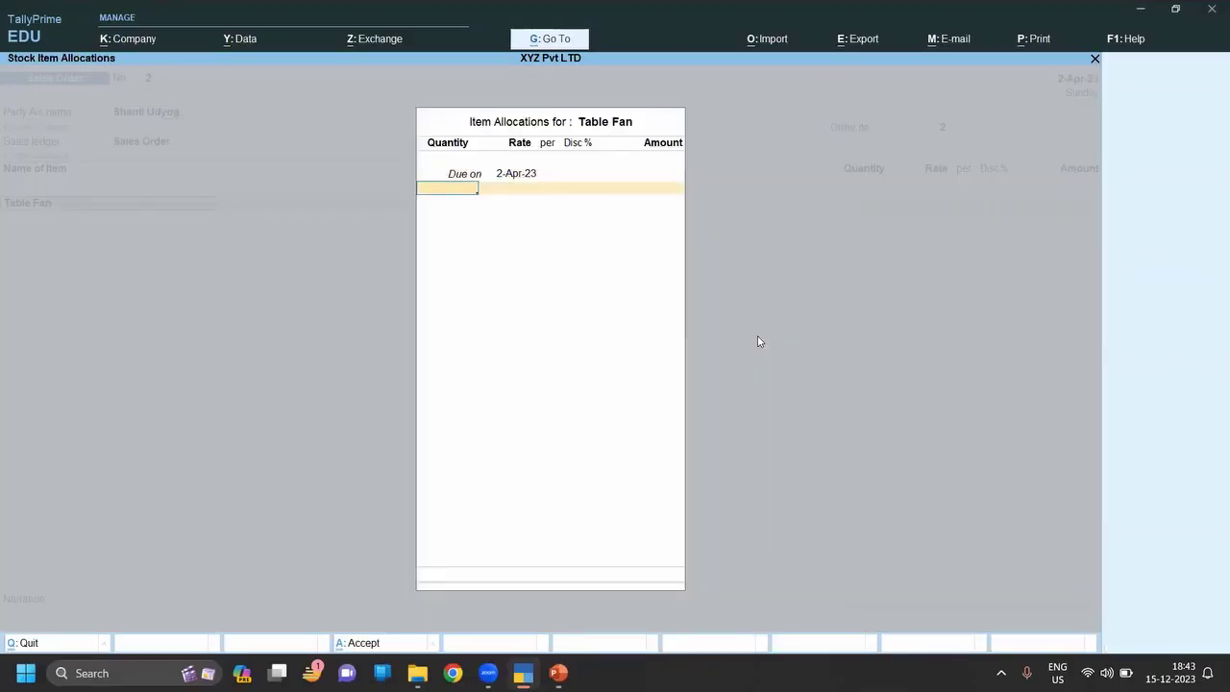
pyautogui.write('100')
pyautogui.press('Return')
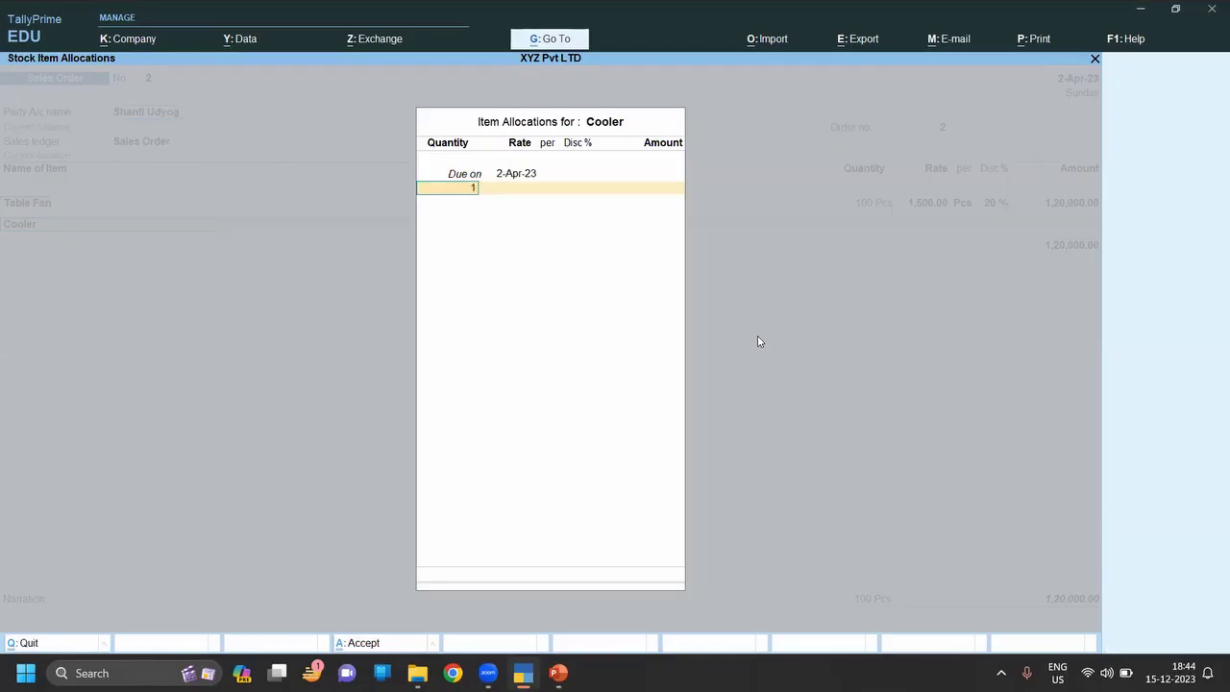
# Add Cooler at 100 Pcs, rate 1,500, 20% discount, and end the item list.
pyautogui.write('100')
pyautogui.press('Return')
pyautogui.write('15')
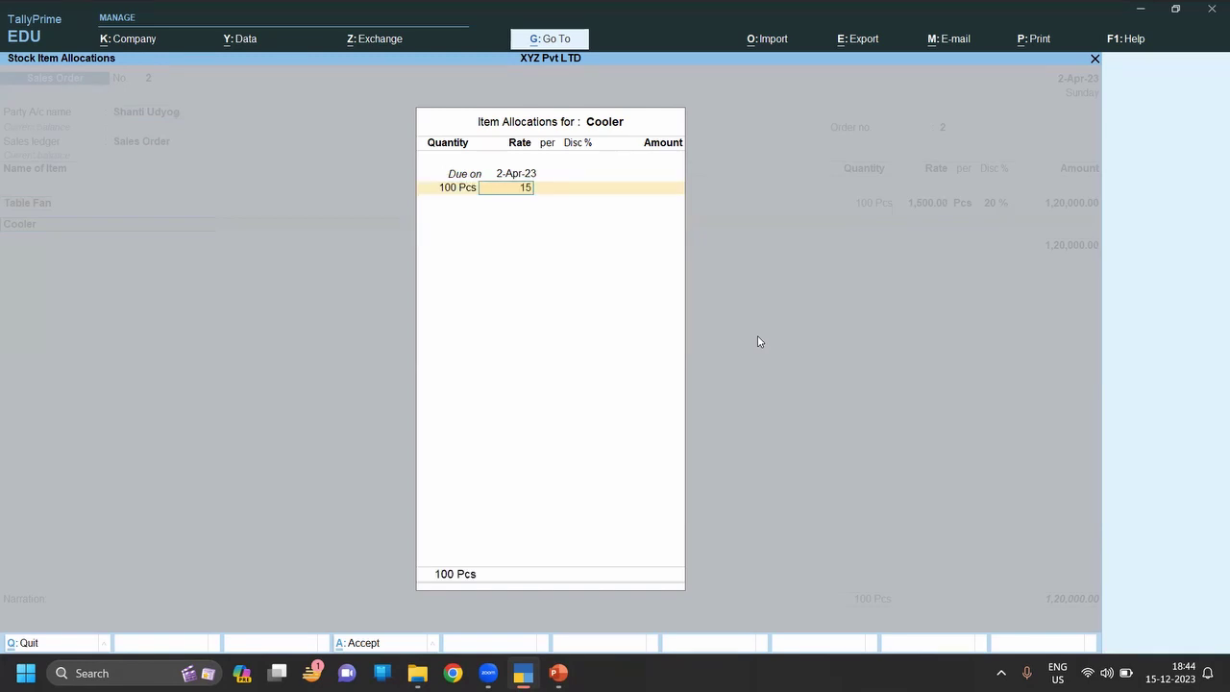
pyautogui.write('00')
pyautogui.press('Return')
pyautogui.press('Return')
pyautogui.write('20')
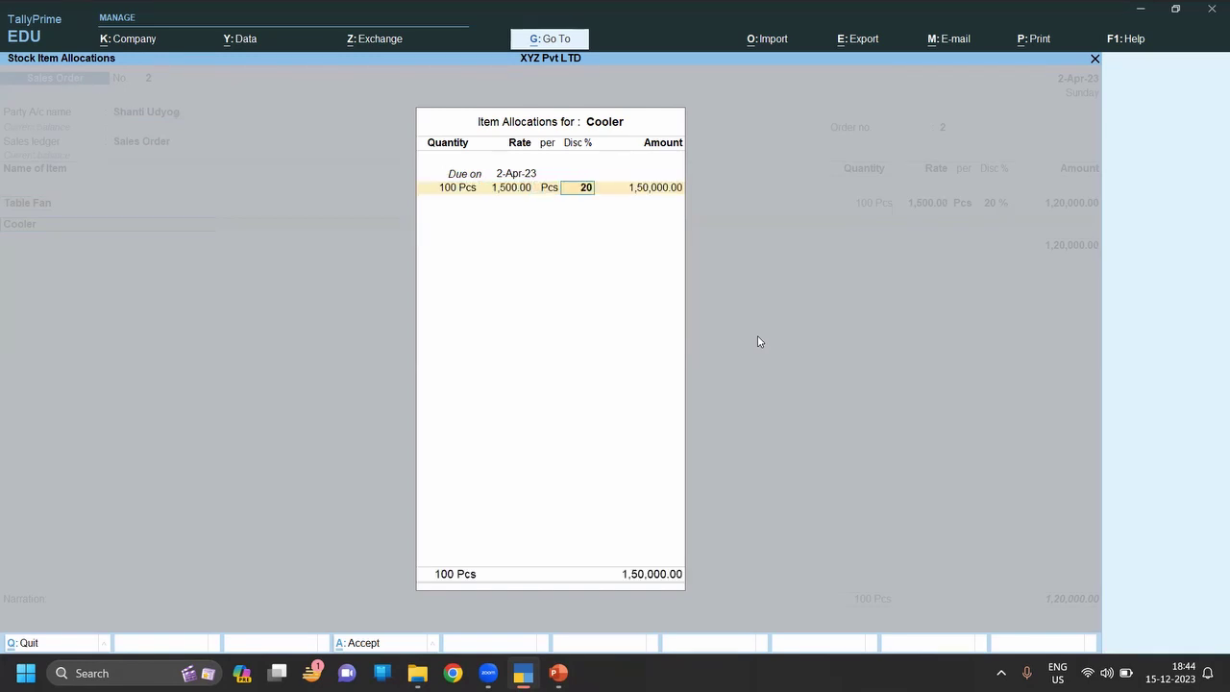
pyautogui.press('Return')
pyautogui.press('Return')
pyautogui.press('Return')
pyautogui.press('Return')
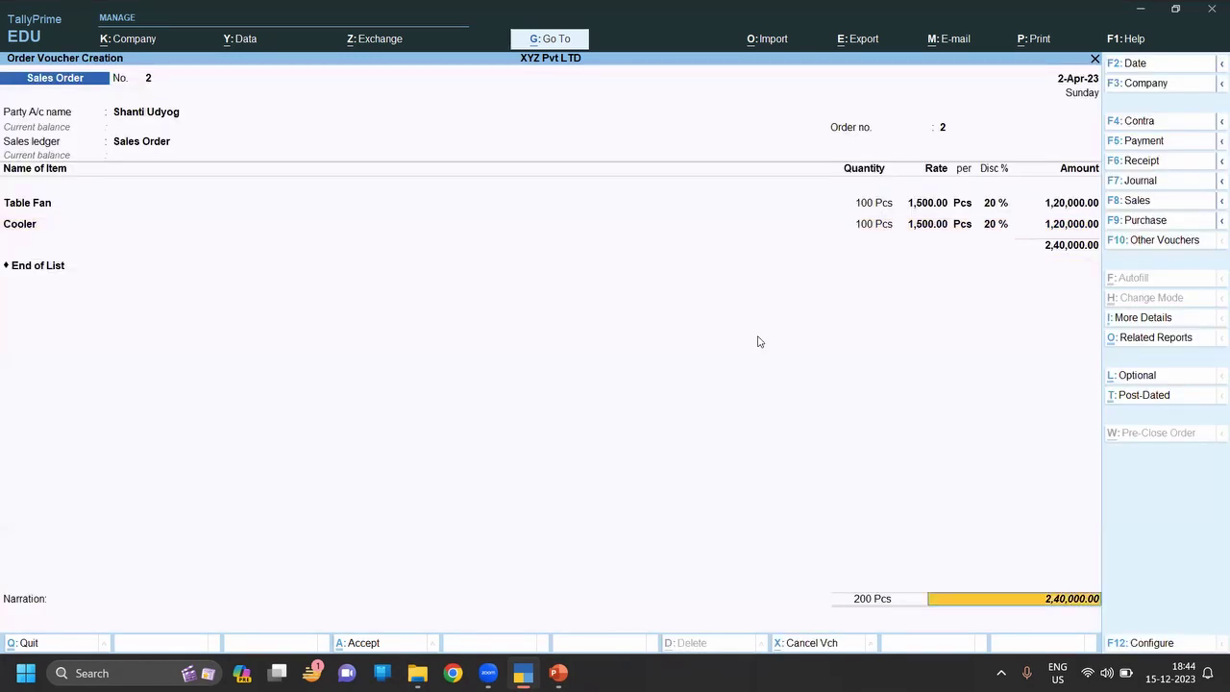
pyautogui.press('Return')
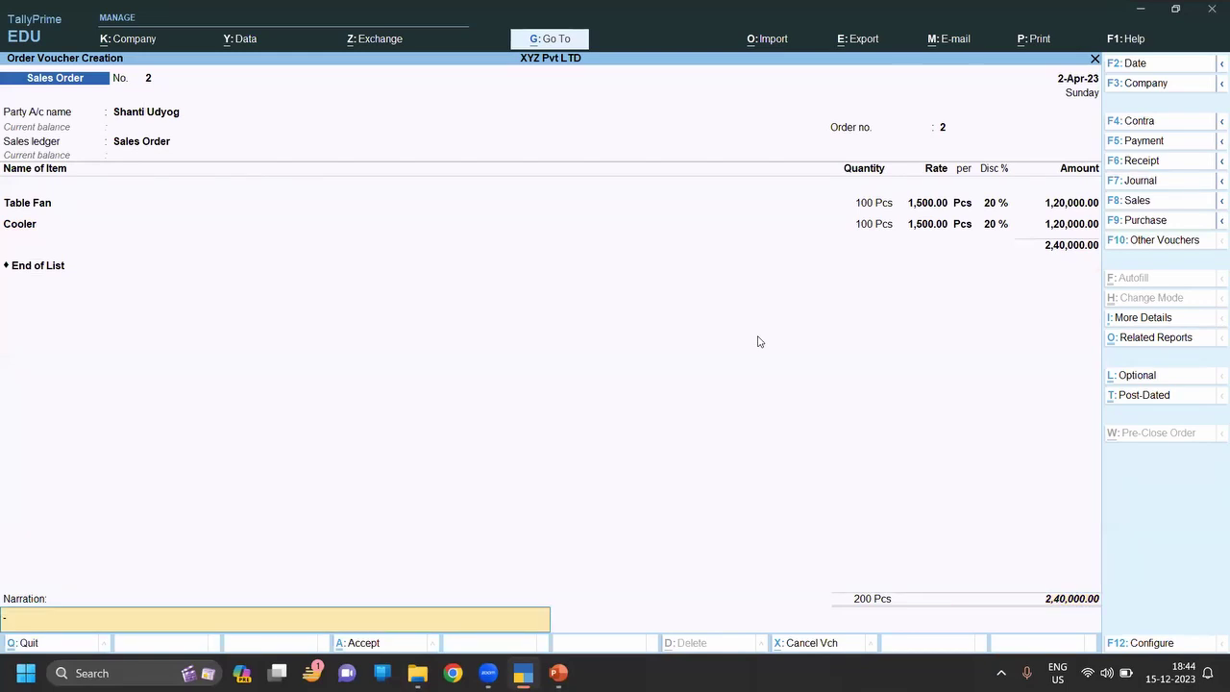
# Save the Shanti Udyog sales order and leave voucher entry.
pyautogui.press('Return')
pyautogui.press('Return')
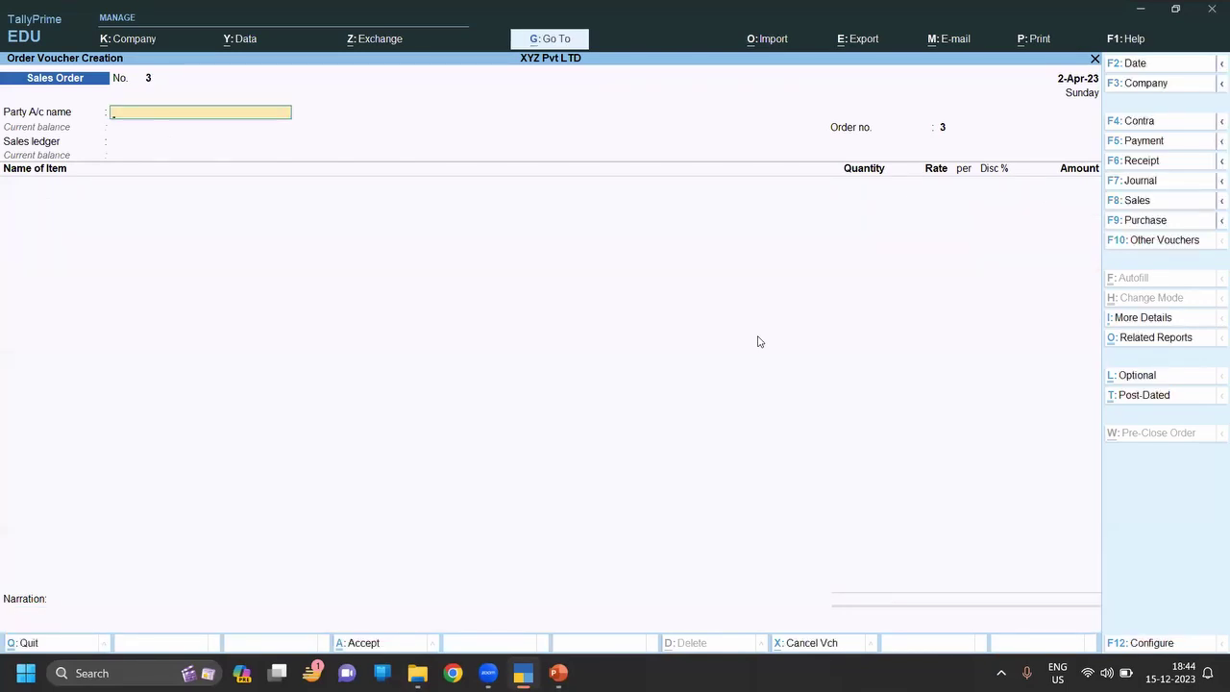
pyautogui.press('Escape')
pyautogui.press('Return')
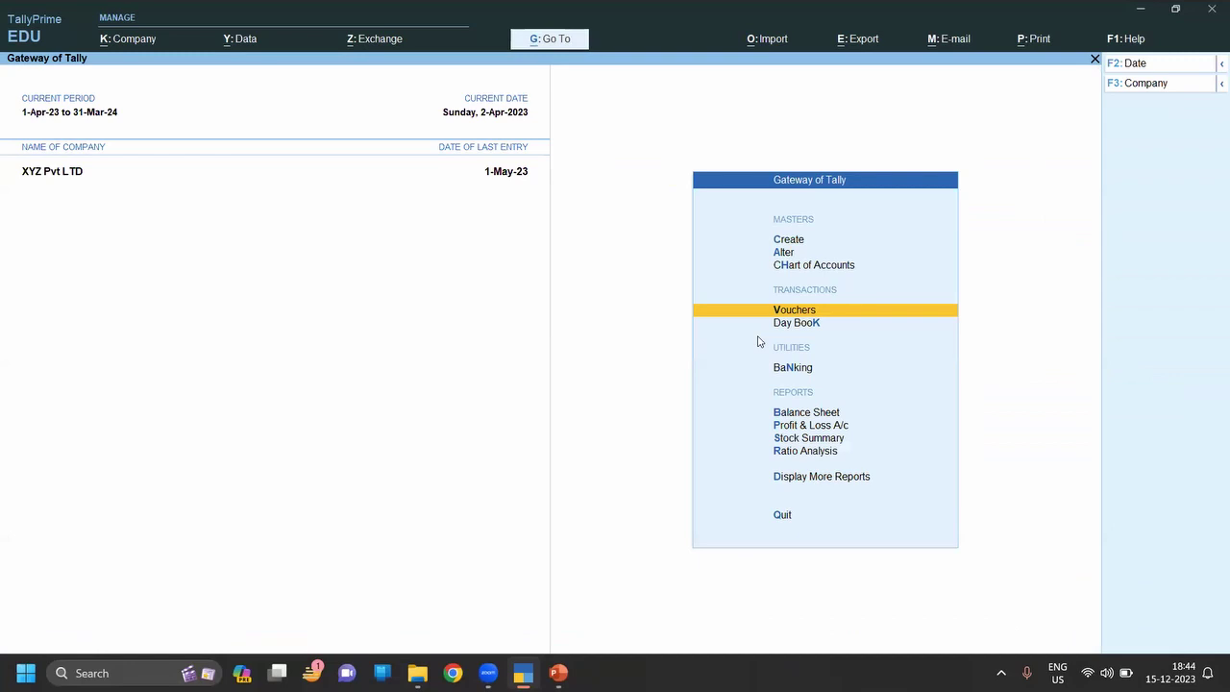
# Open the Day Book for 2-Apr-23 and check the Nikita Store order entry.
pyautogui.press('d')
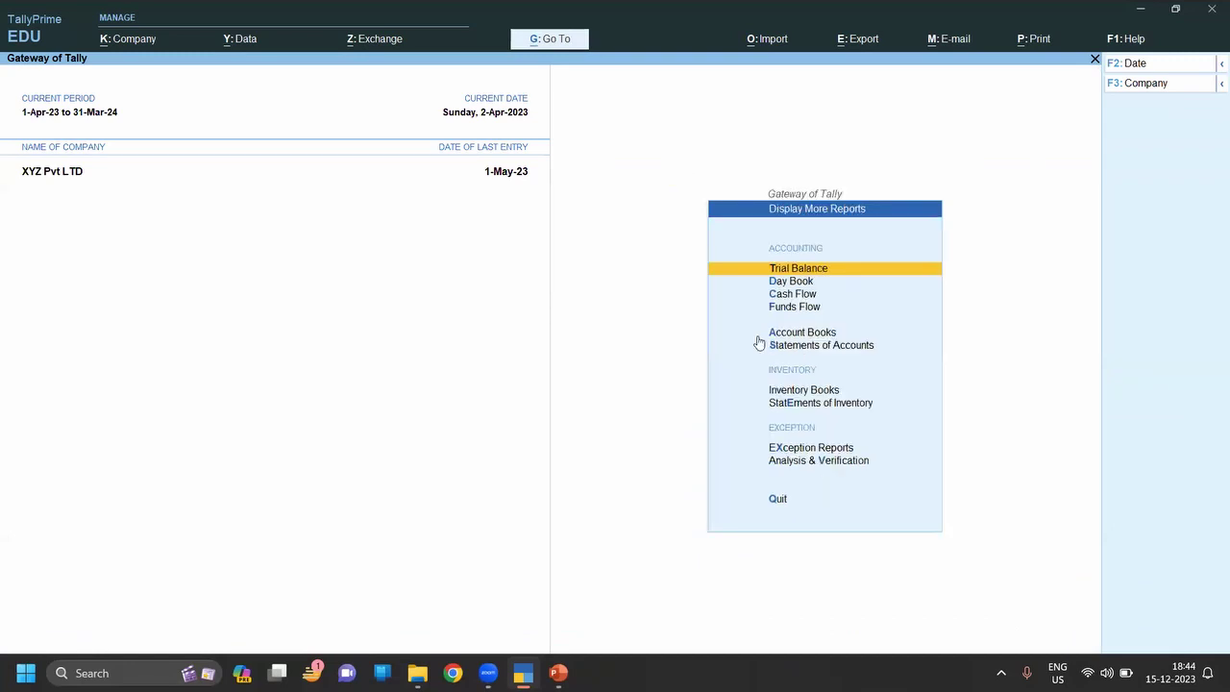
pyautogui.press('d')
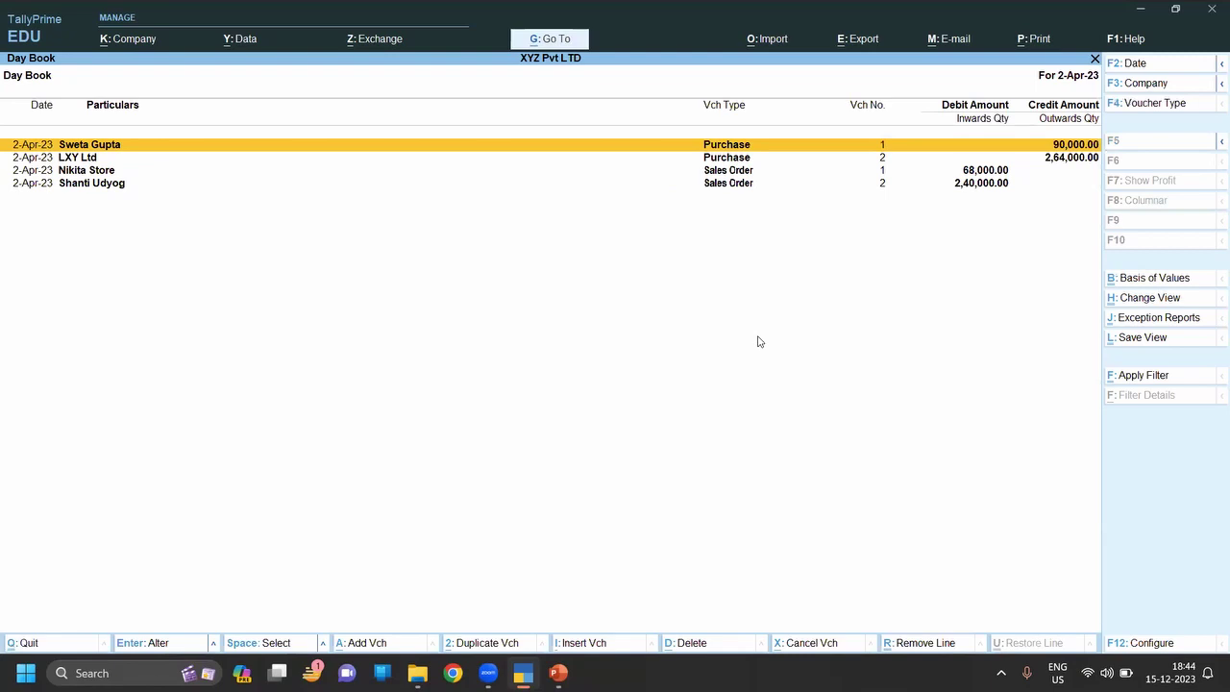
pyautogui.press('Down')
pyautogui.press('Down')
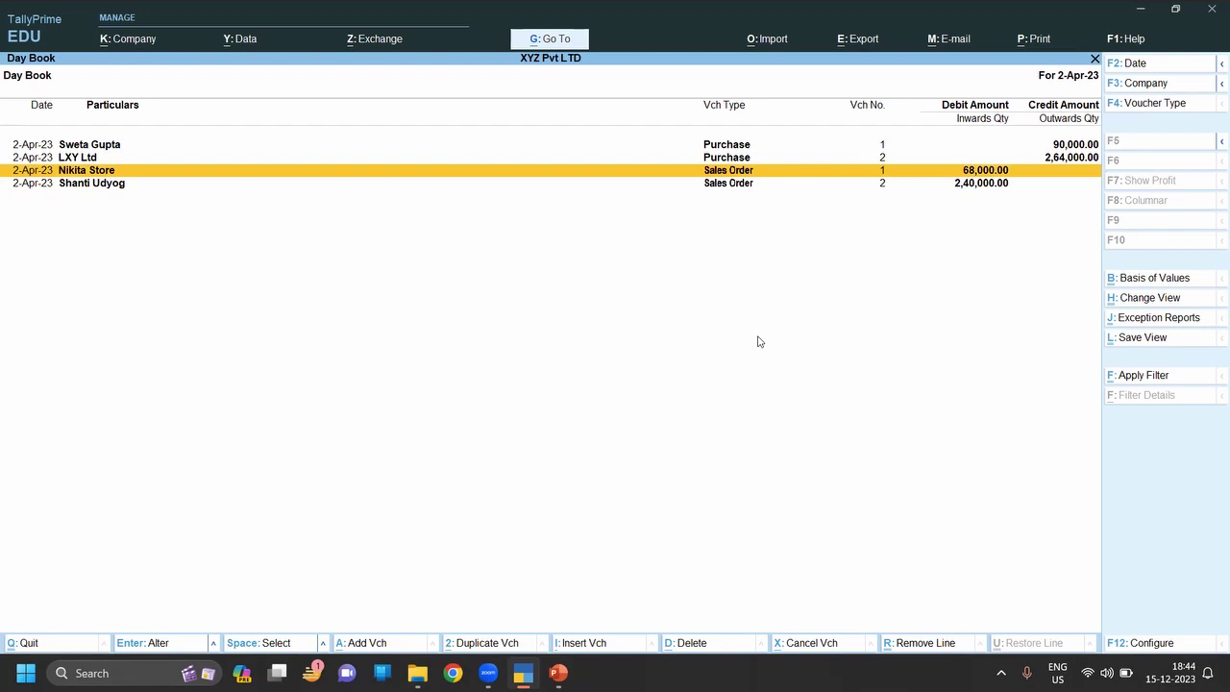
# Close the Day Book and Display More Reports menu, back to Gateway of Tally.
pyautogui.press('Escape')
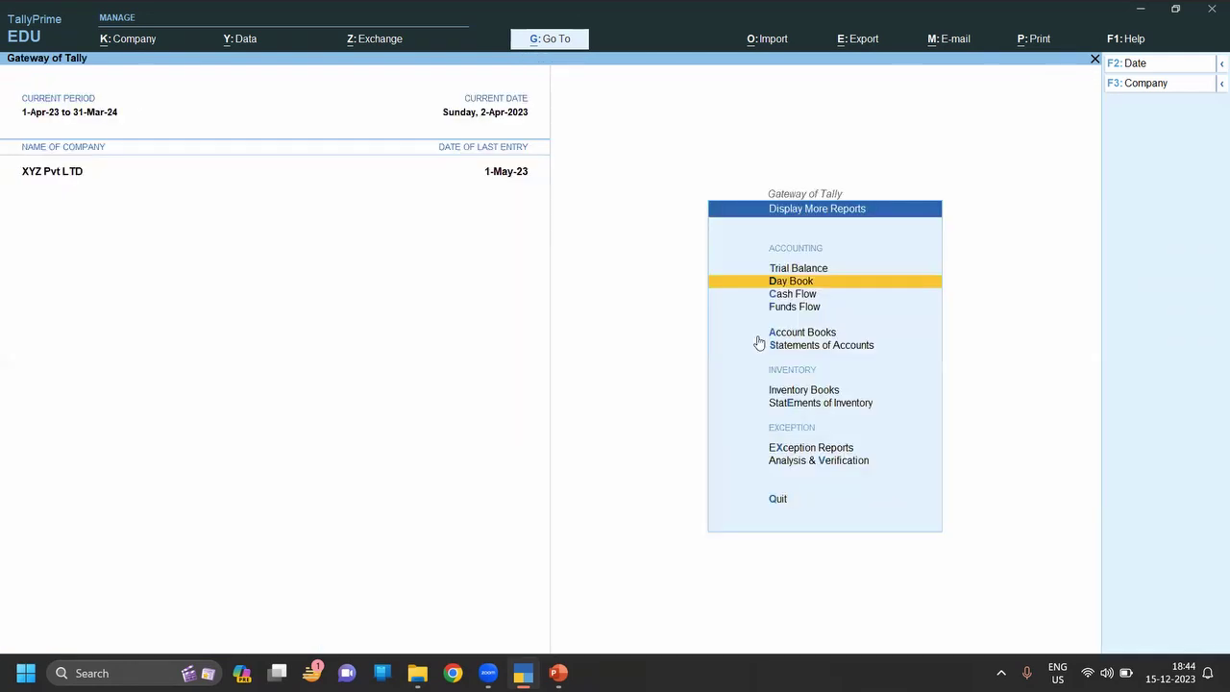
pyautogui.press('Escape')
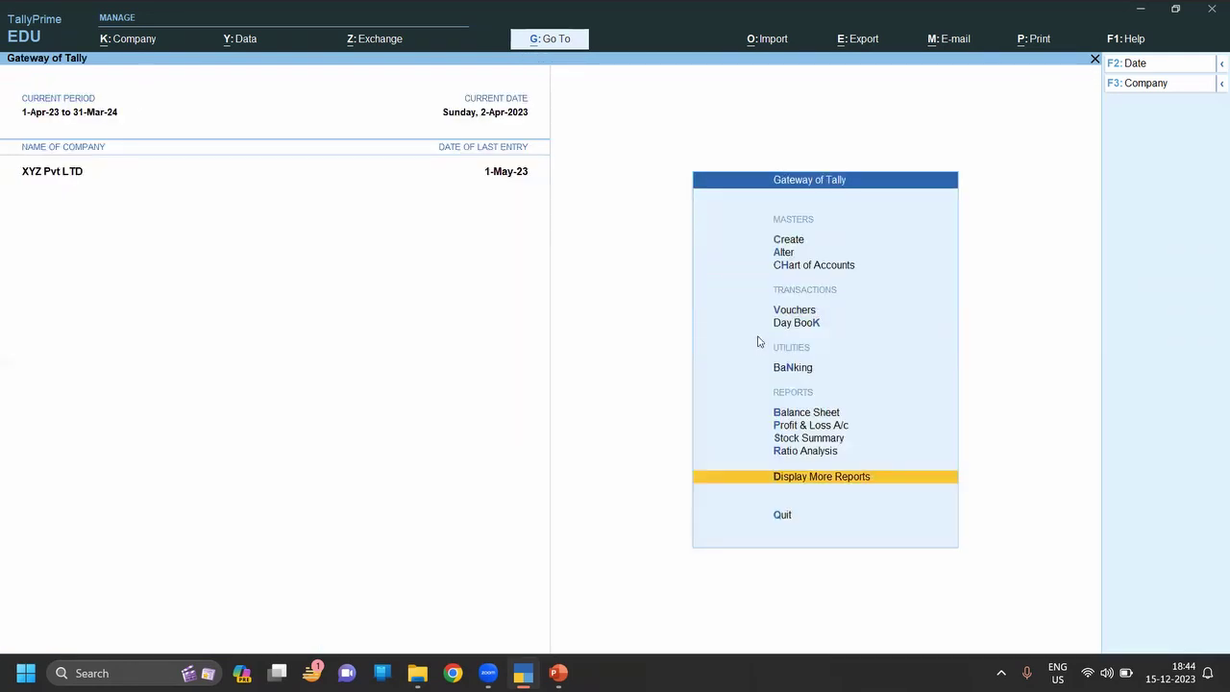